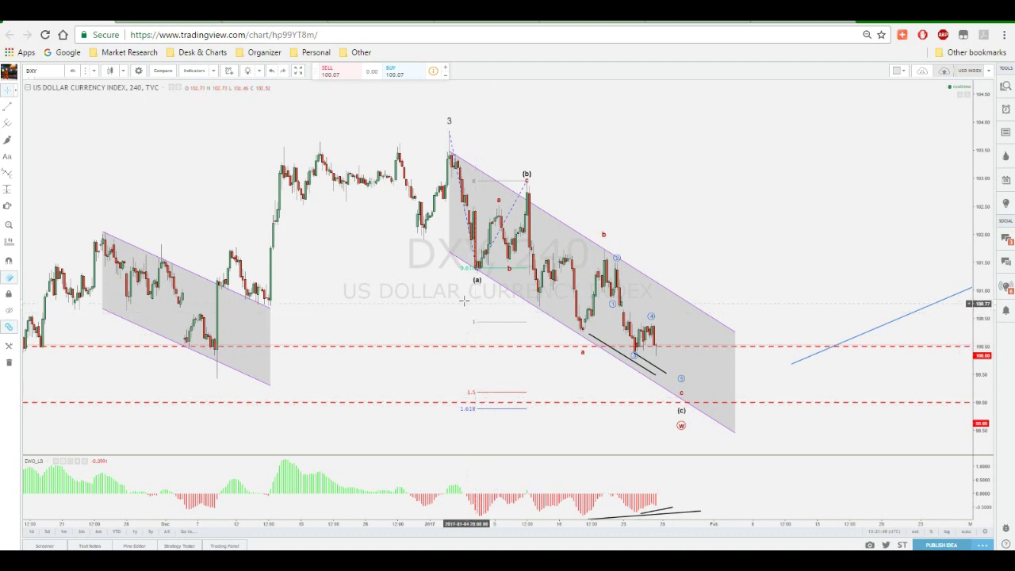
- Check the Elliott wave degree in the format settings of the wave 3 label and the circled red w label
right_click(449, 123)
left_click(457, 127)
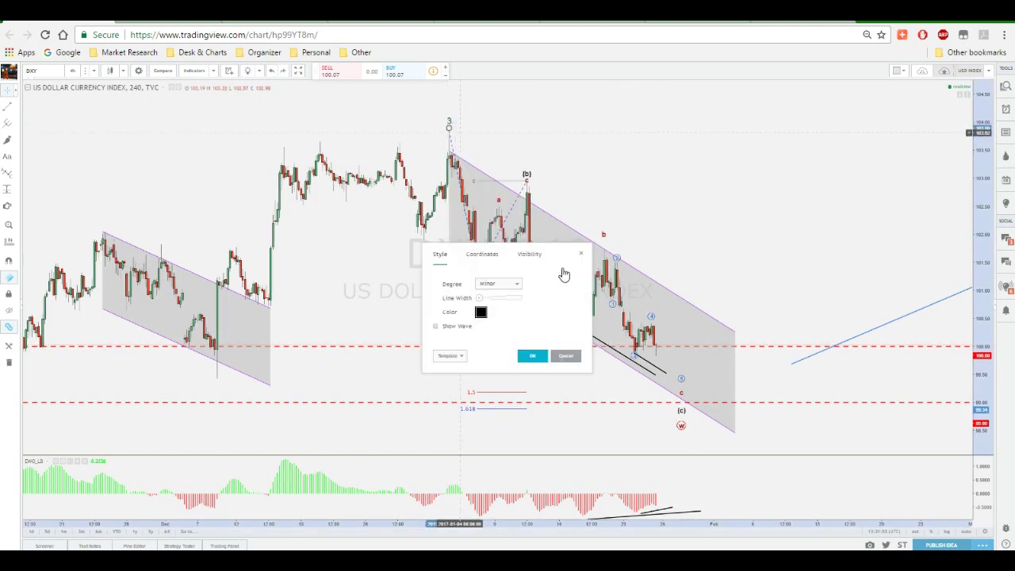
left_click(582, 255)
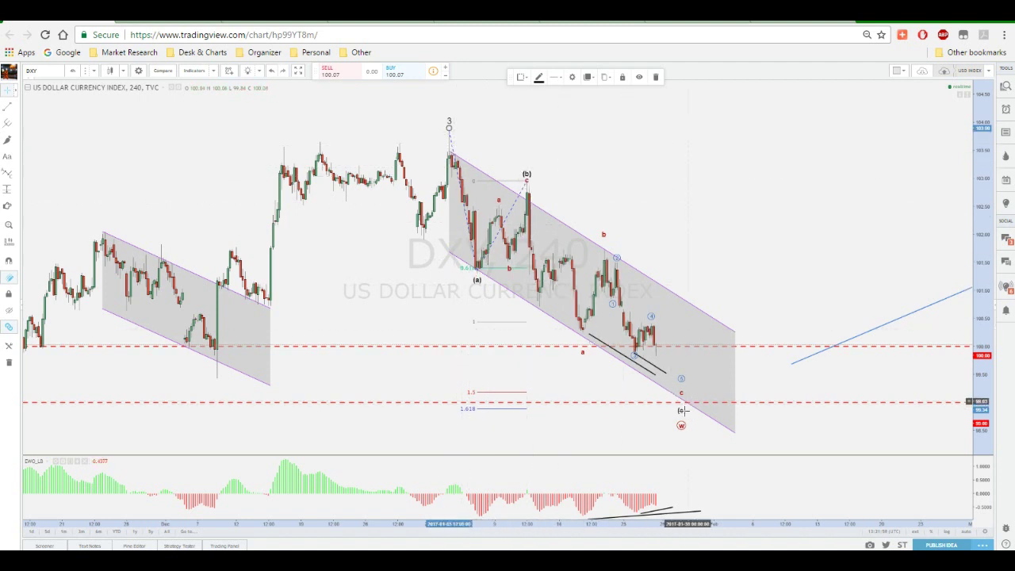
right_click(684, 430)
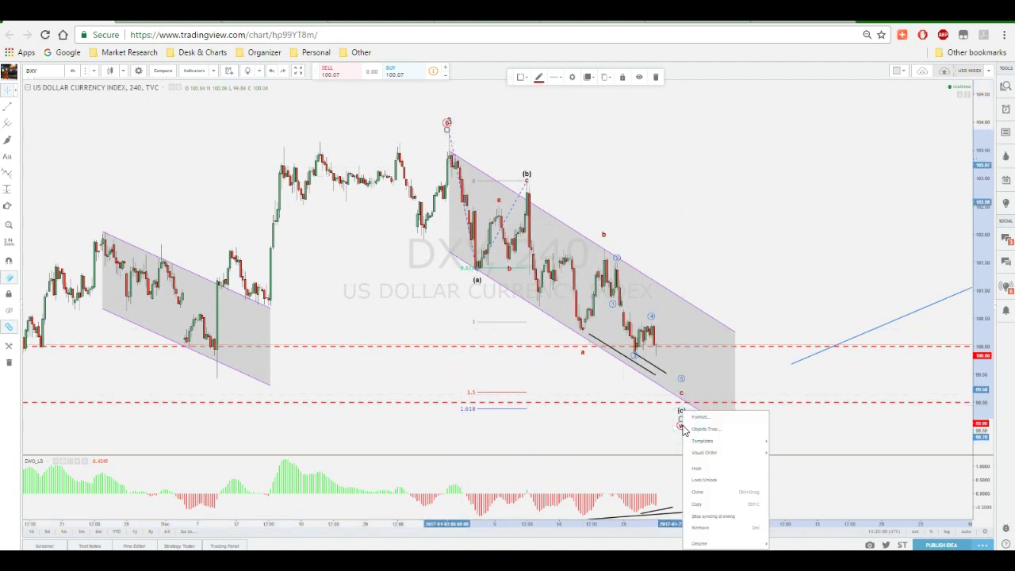
left_click(698, 418)
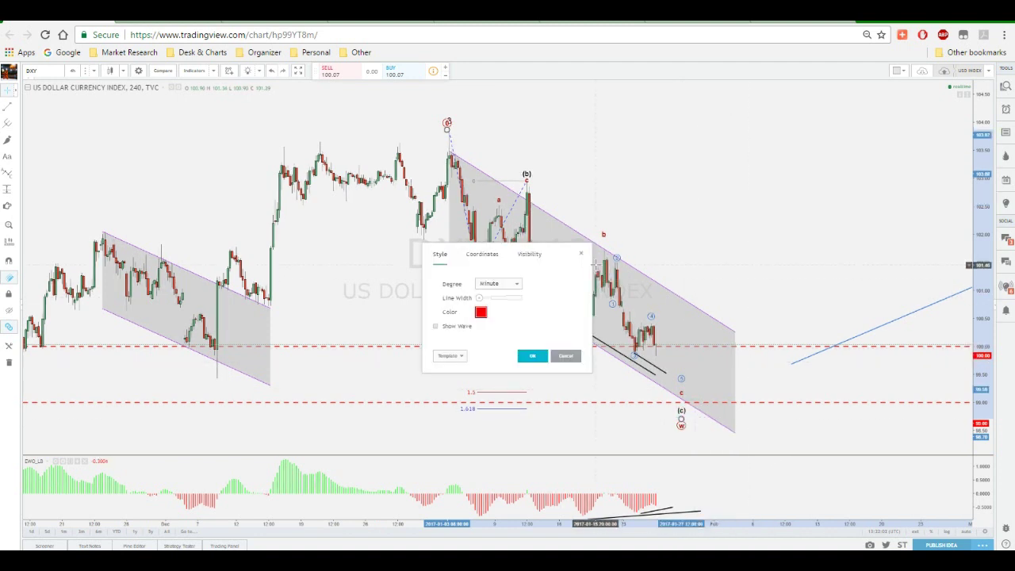
left_click(582, 255)
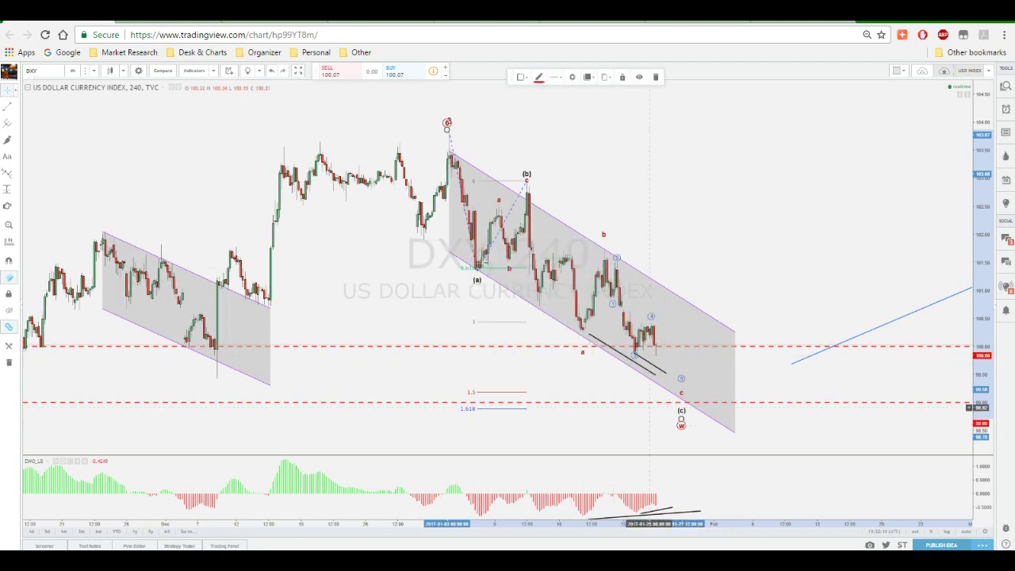
- Check the wave degree of the black (a)-(b)-(c) correction and of the red a-b-c count within wave (b)
right_click(479, 282)
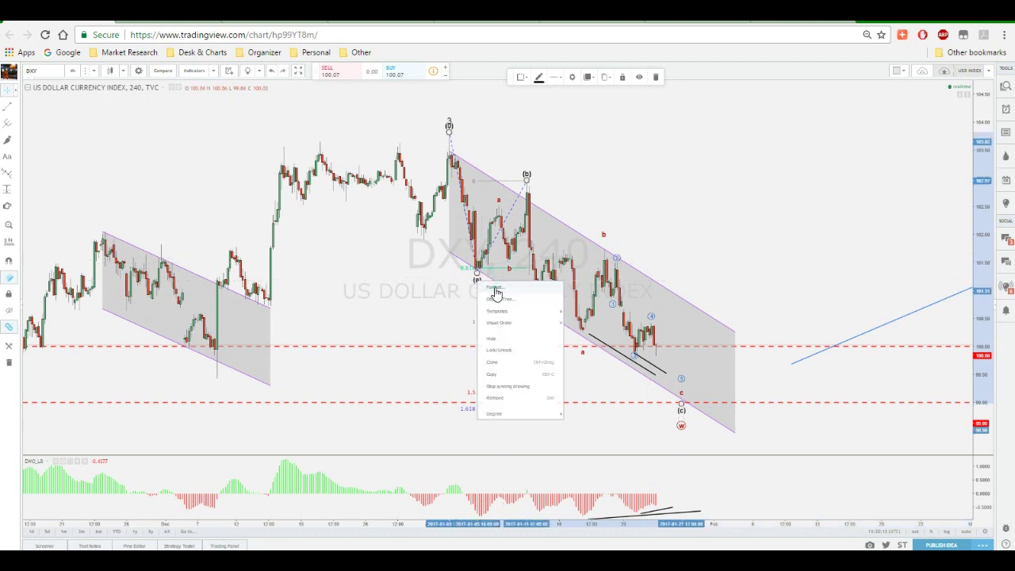
left_click(496, 292)
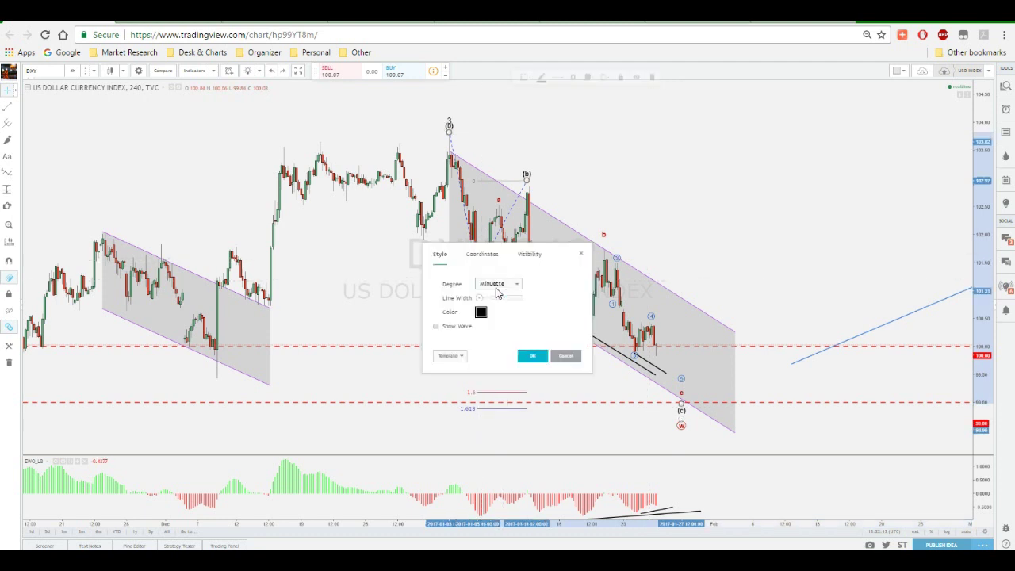
left_click(582, 256)
left_click(465, 280)
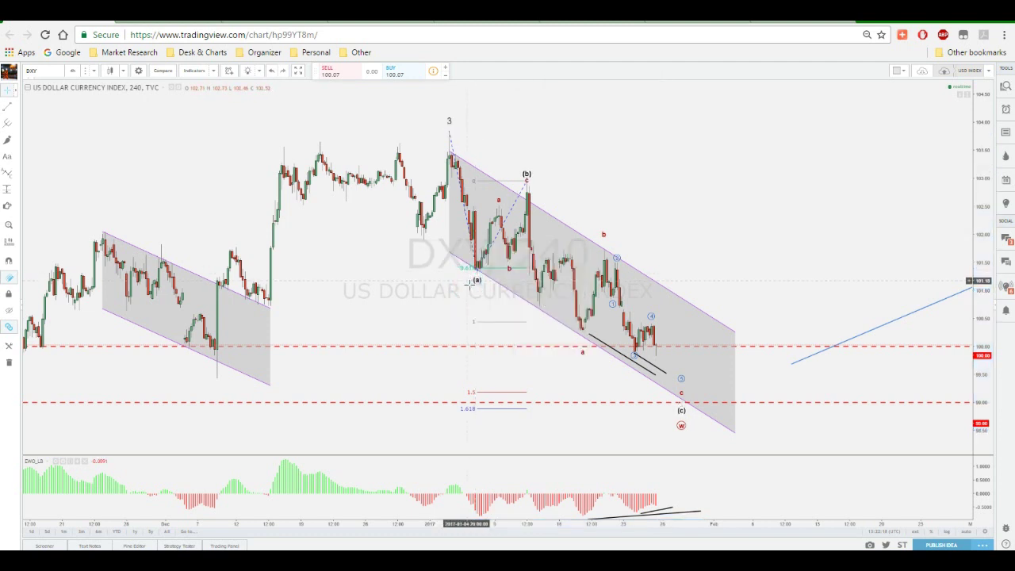
left_click(500, 200)
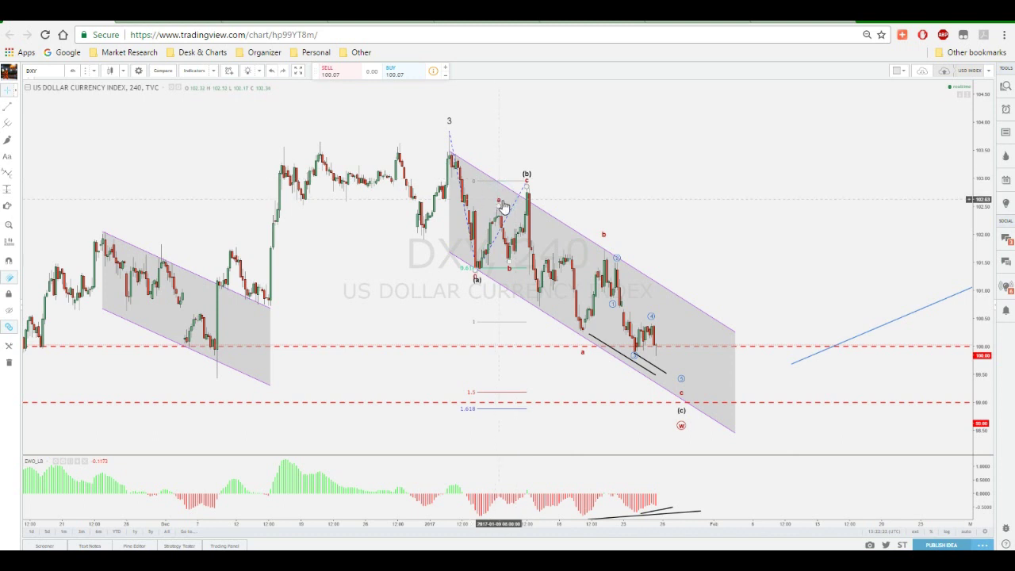
right_click(500, 206)
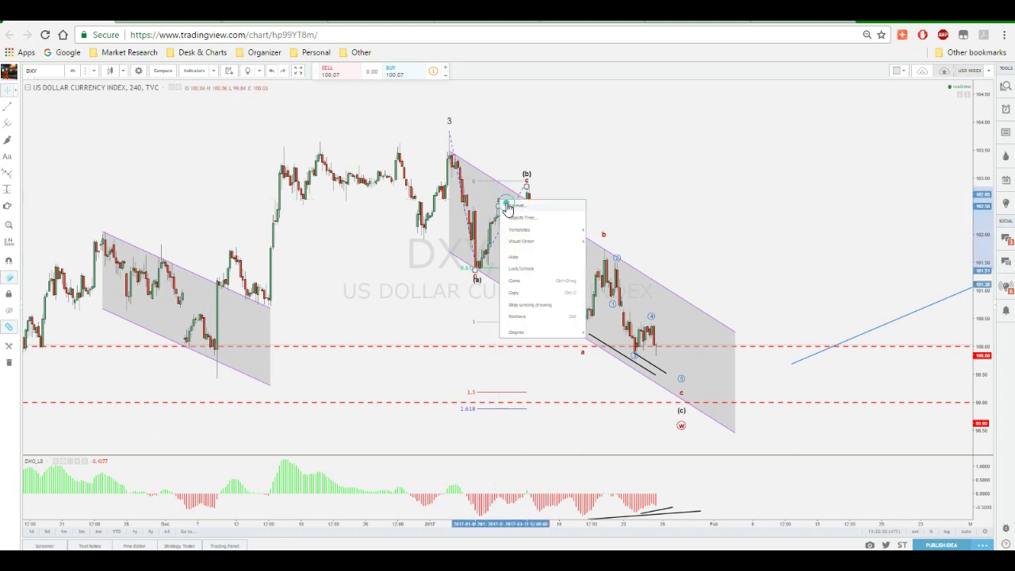
left_click(512, 207)
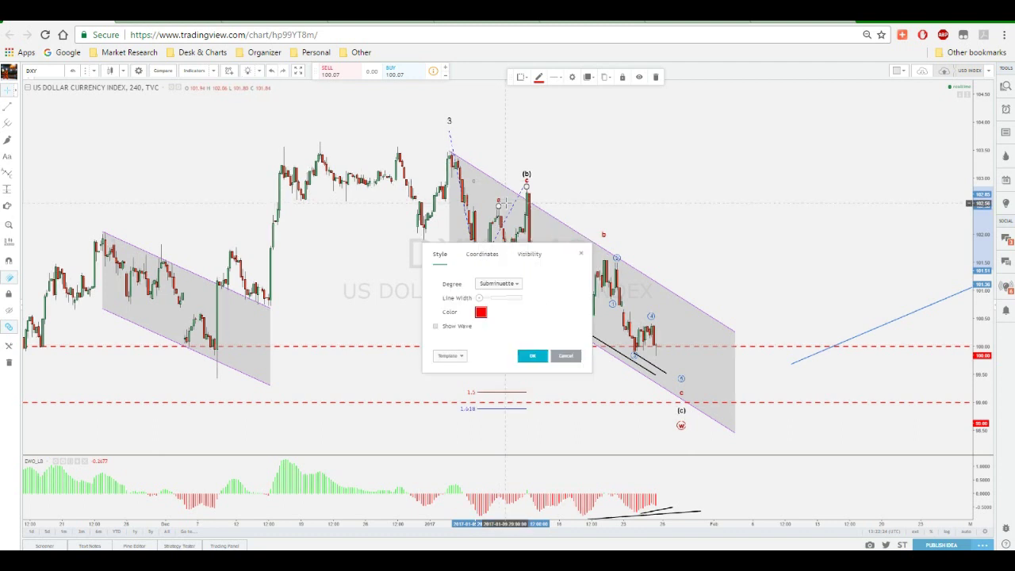
left_click(582, 256)
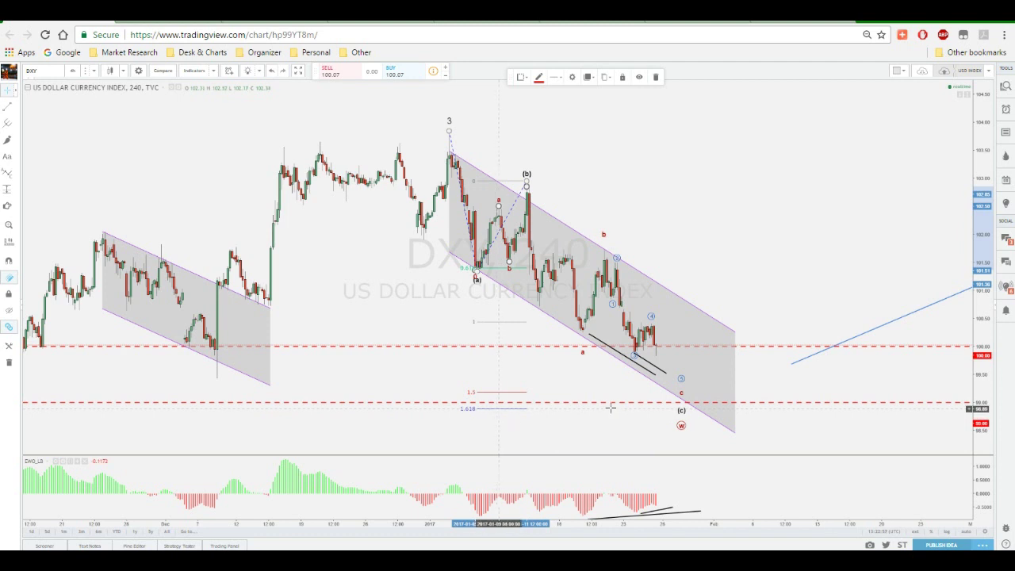
- Check the wave degree of the black (c) label and the blue circled 1-5 count, and select the short black trend line below price
right_click(681, 415)
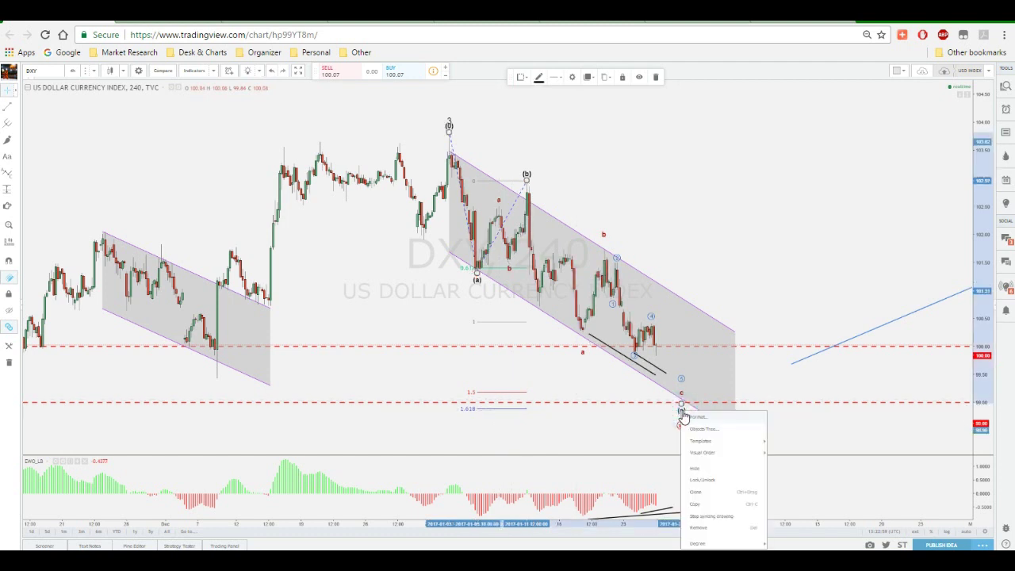
left_click(698, 415)
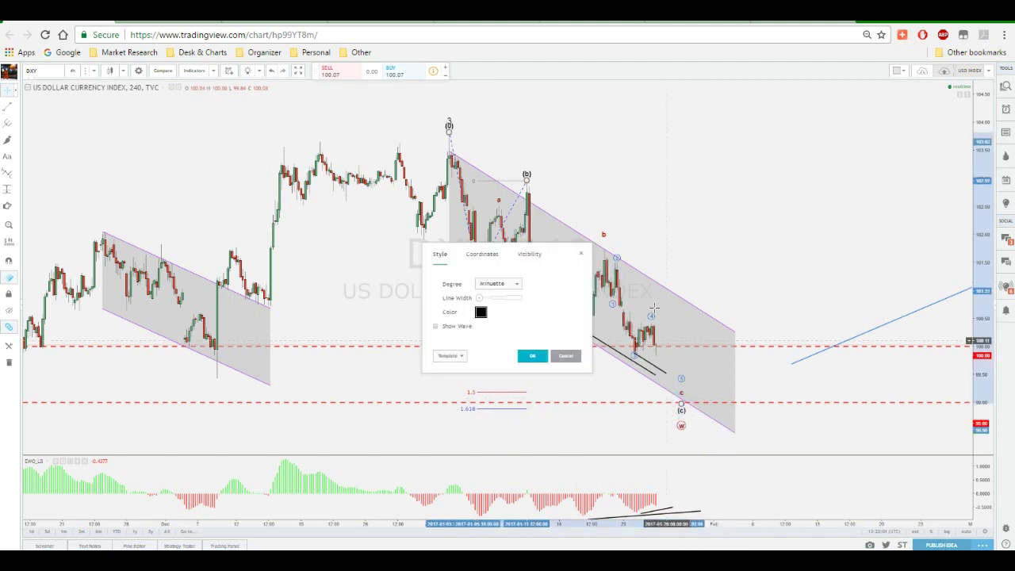
left_click(584, 253)
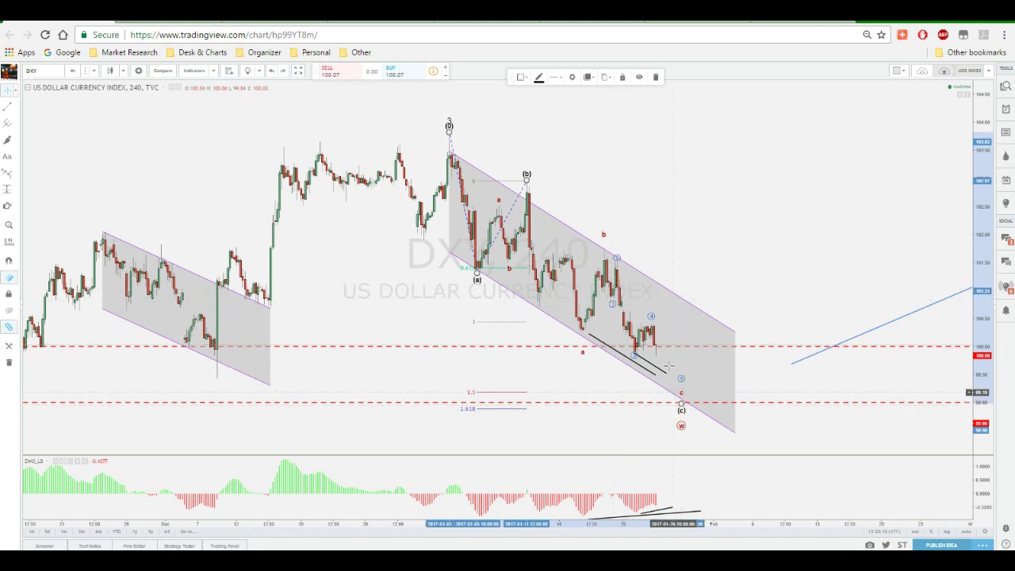
right_click(651, 318)
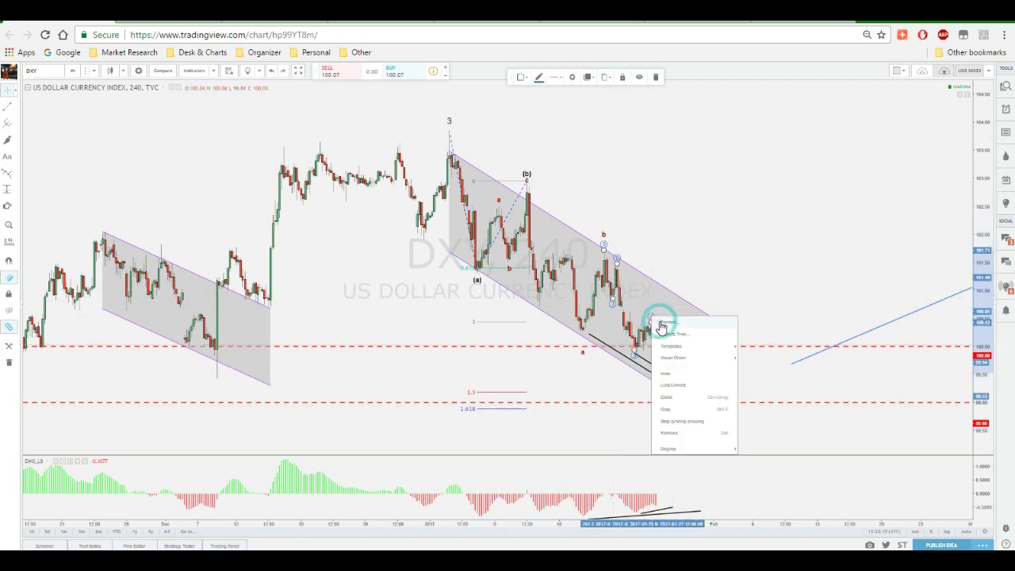
left_click(665, 323)
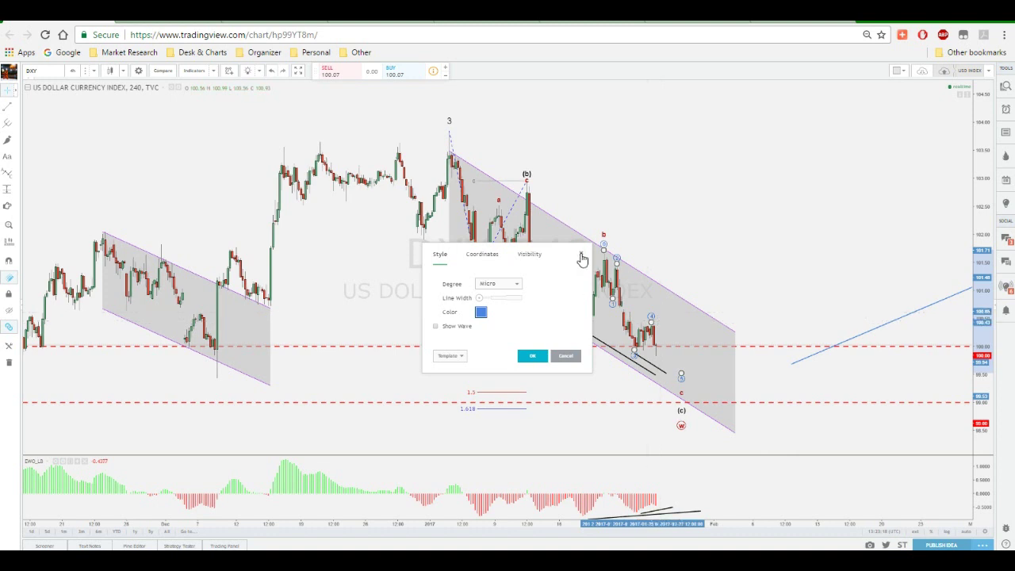
left_click(581, 257)
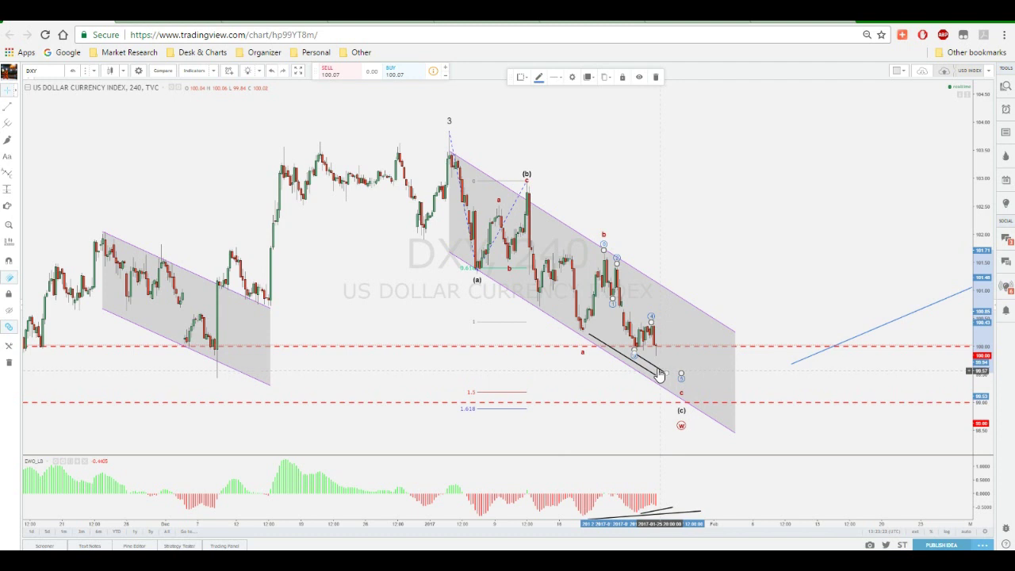
left_click(659, 375)
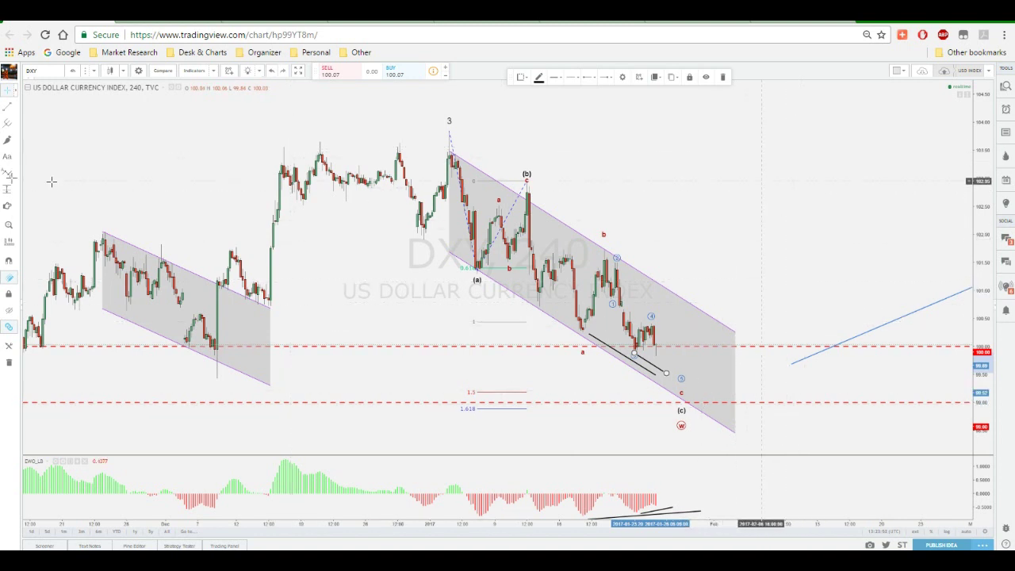
- Brush a red projected path from current price down to about 99.2, up out of the channel, back to its upper line, and up to about 102.7
left_click(8, 139)
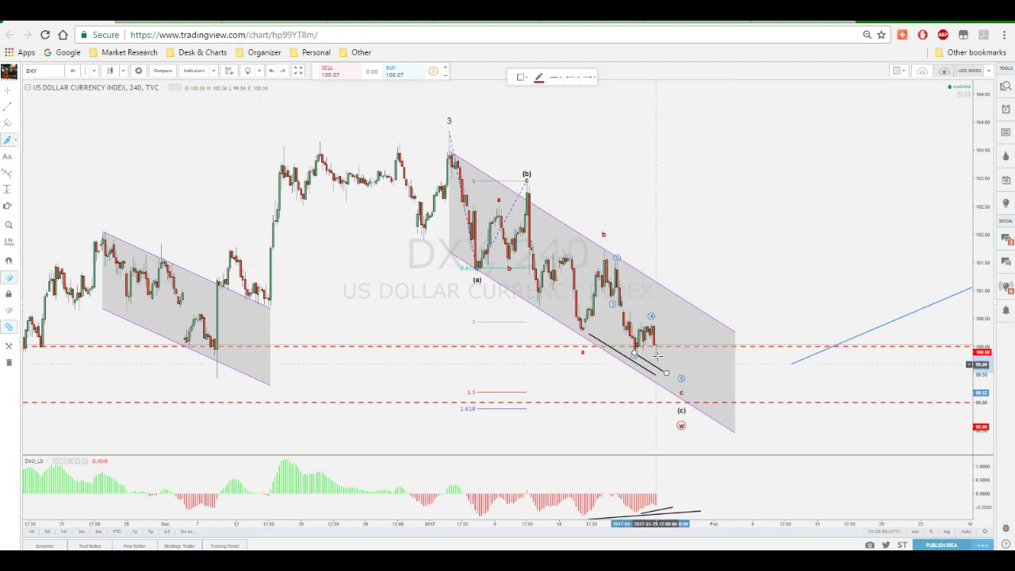
left_click_drag(663, 359, 674, 389)
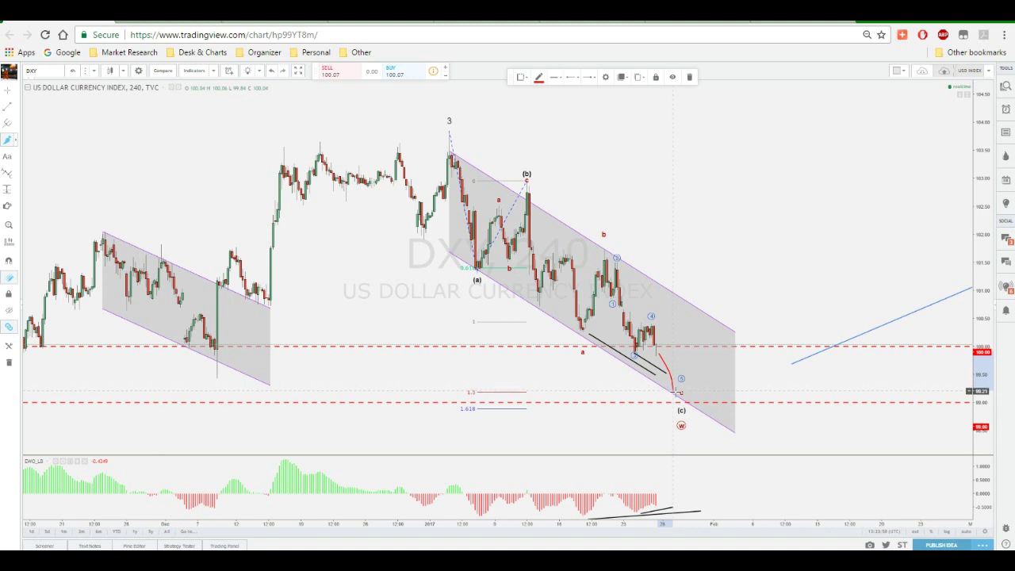
mouse_move(682, 387)
left_mouse_down()
mouse_move(724, 262)
mouse_move(726, 327)
mouse_move(794, 196)
left_mouse_up()
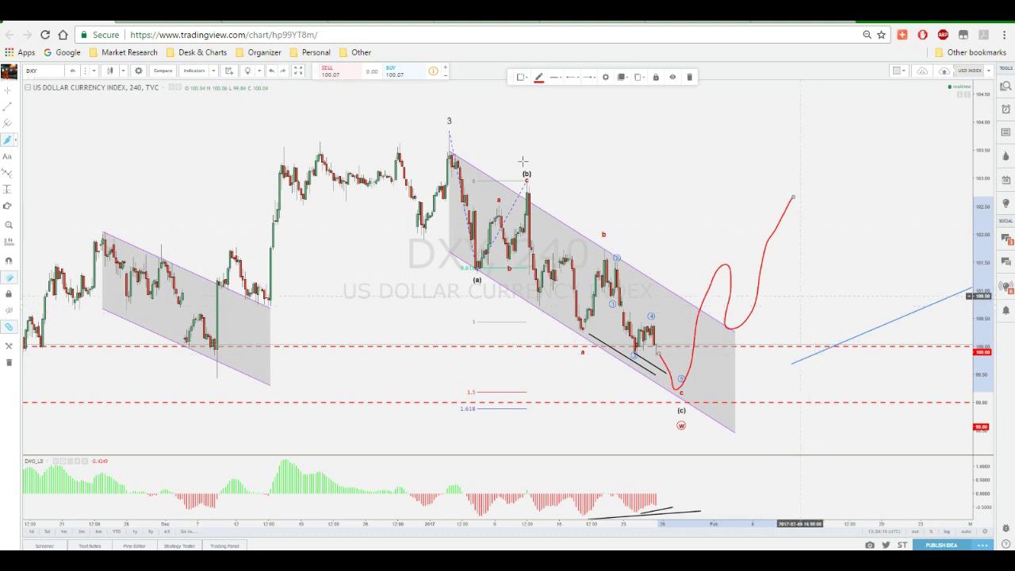
left_click(469, 123)
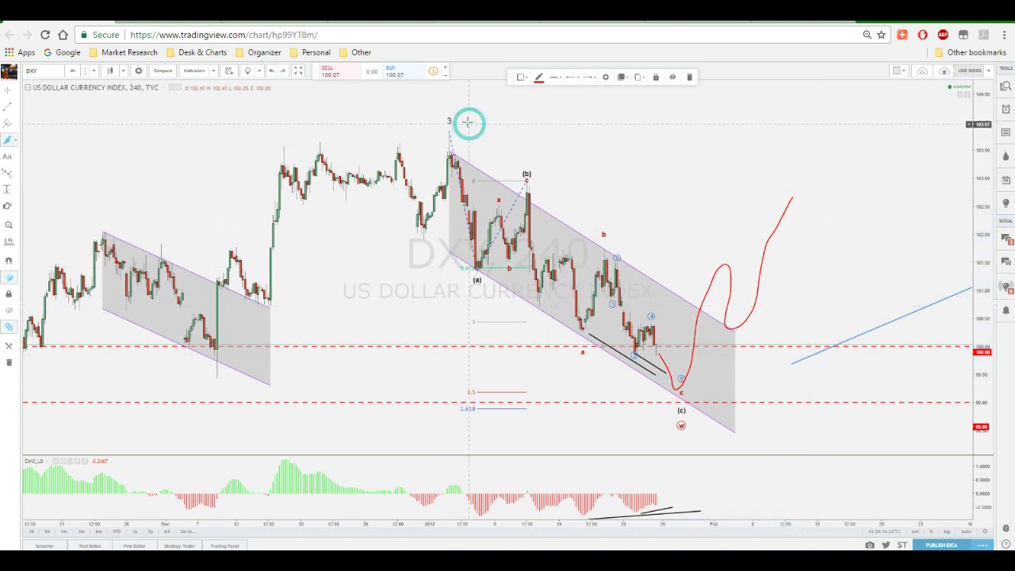
- Review the degree in the format settings of the wave 3 label at the January high
right_click(451, 125)
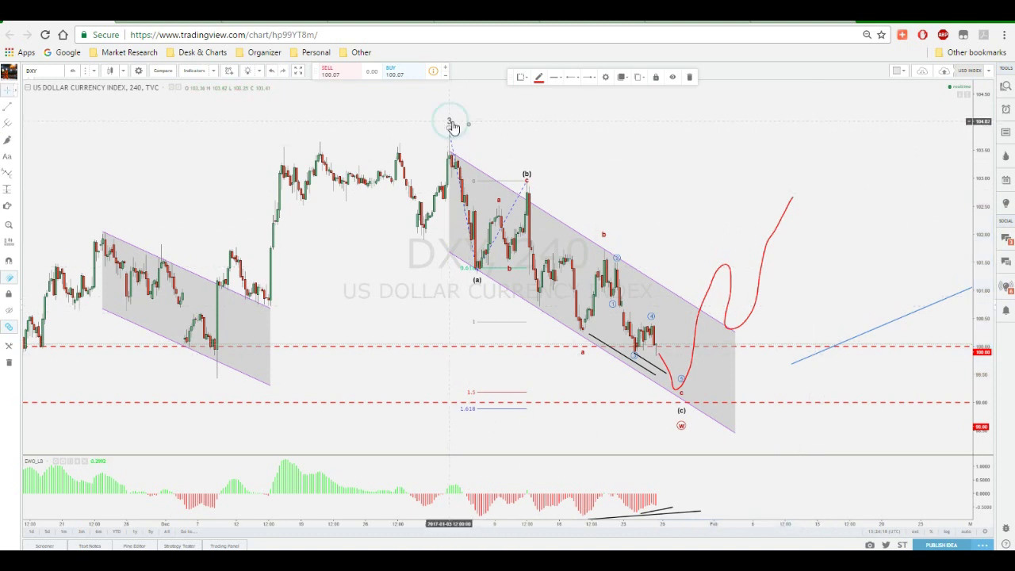
left_click(456, 127)
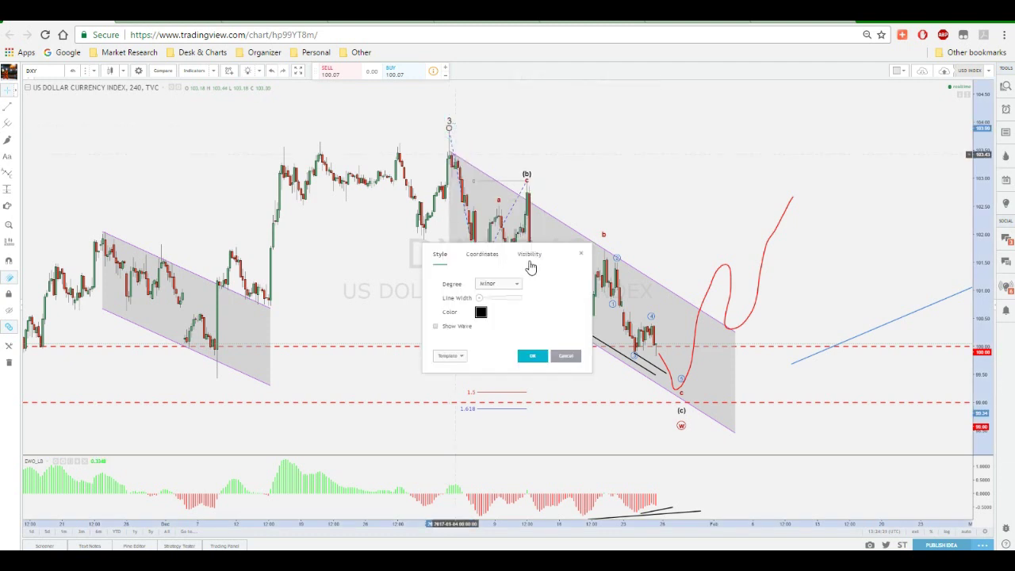
left_click(581, 254)
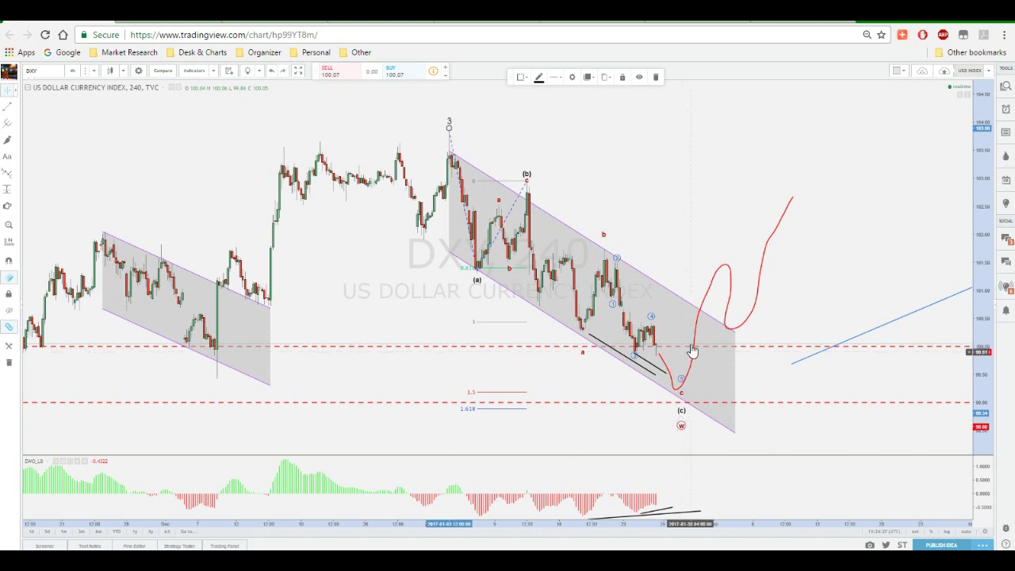
- Zoom the chart out and auto-fit the price scale to examine the wave count from the Y low through the projected x-y correction
scroll(812, 279, "down", 5)
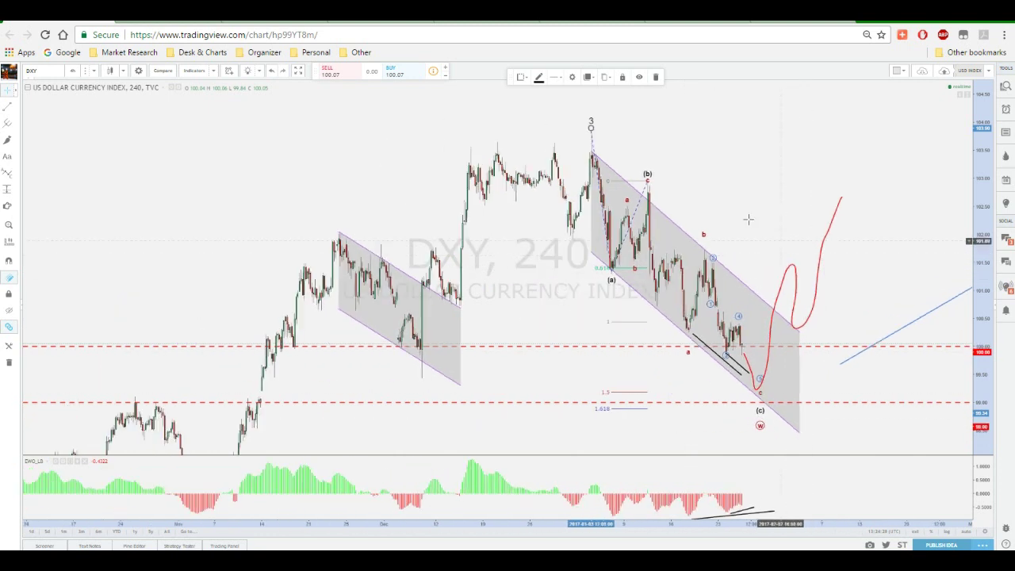
scroll(739, 212, "down", 8)
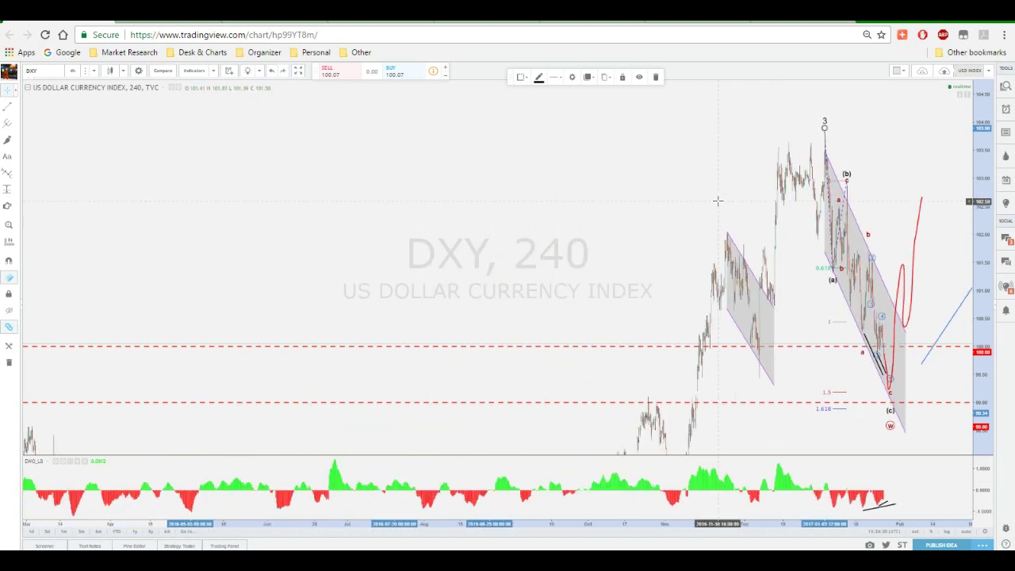
scroll(896, 206, "down", 2)
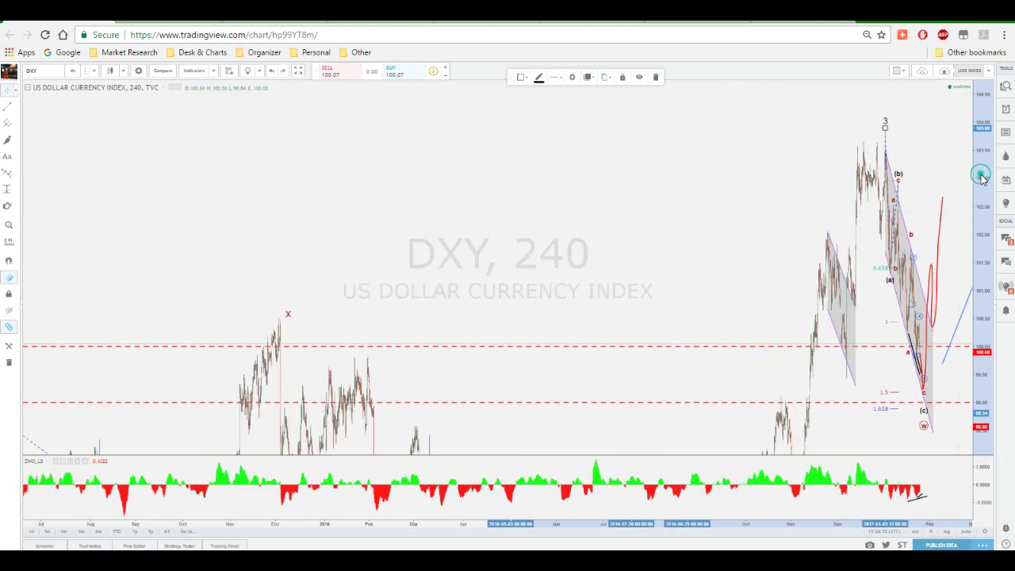
double_click(981, 176)
left_click(902, 324)
left_click_drag(737, 326, 482, 296)
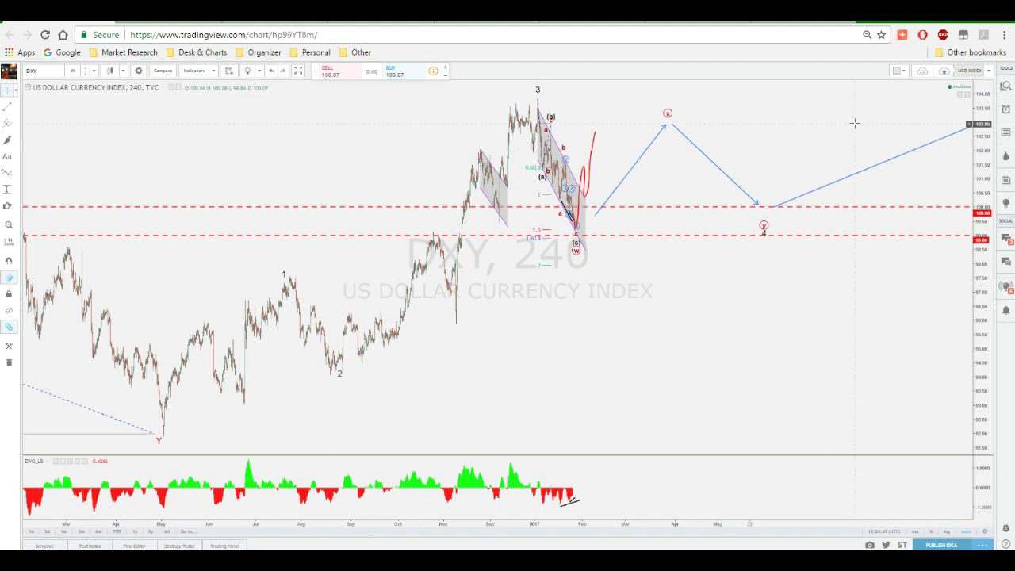
- Follow the blue projected path up to wave 5 and check the degree of the green (5) label
left_click_drag(886, 107, 578, 250)
left_click_drag(785, 156, 766, 294)
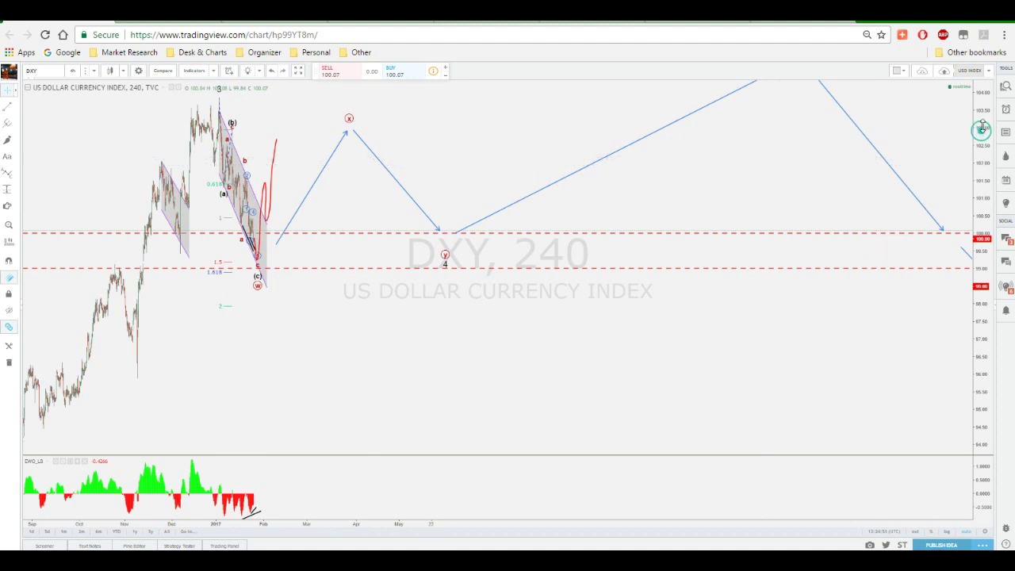
left_click_drag(983, 127, 984, 121)
left_click_drag(795, 125, 788, 264)
right_click(782, 125)
left_click(797, 129)
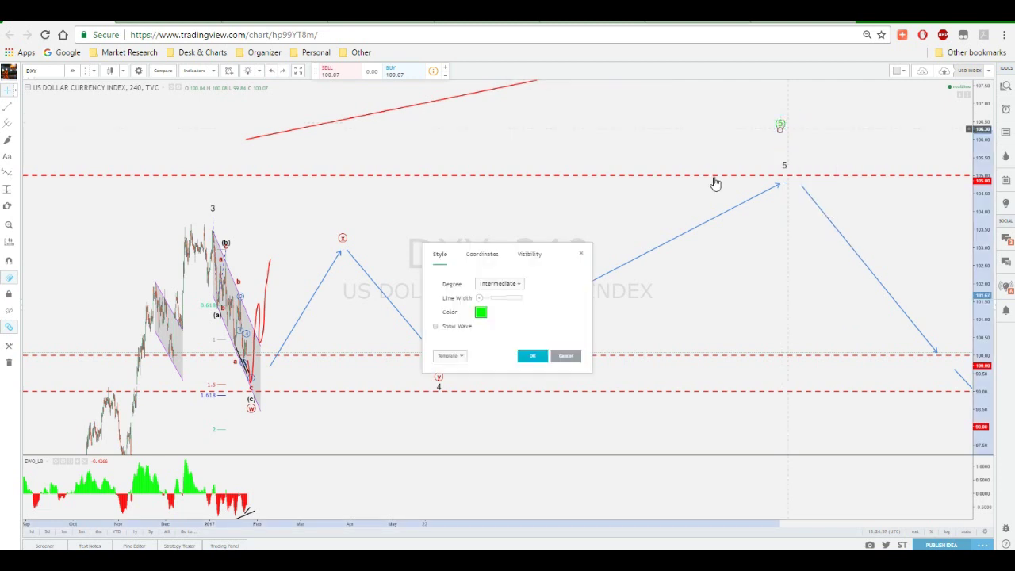
left_click(581, 254)
- Examine the projected path beyond wave 5, and return to the count from the Y low with the price scale auto-fitted
left_click_drag(749, 284, 587, 242)
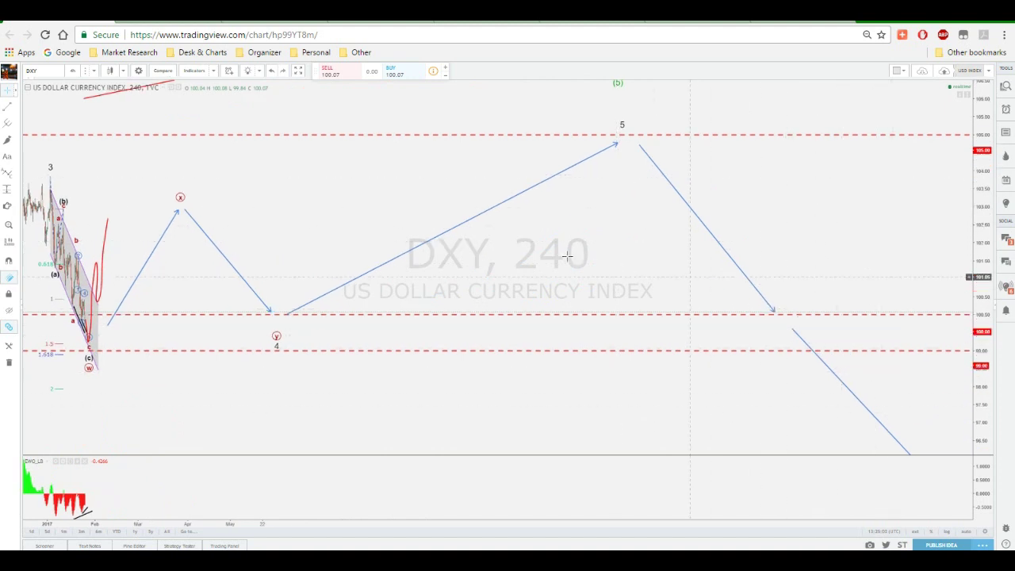
left_click_drag(559, 238, 862, 268)
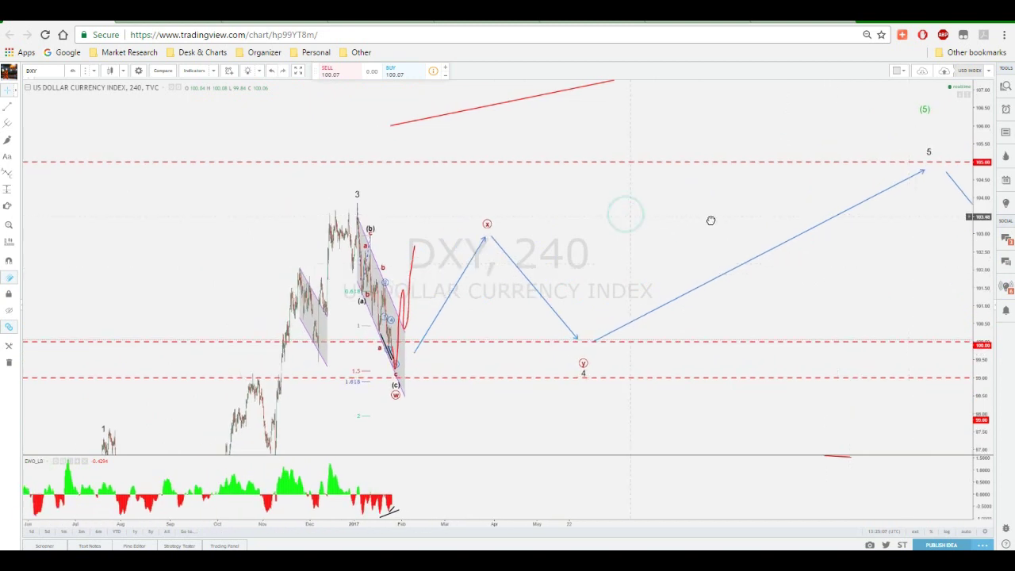
left_click_drag(711, 220, 737, 215)
double_click(984, 258)
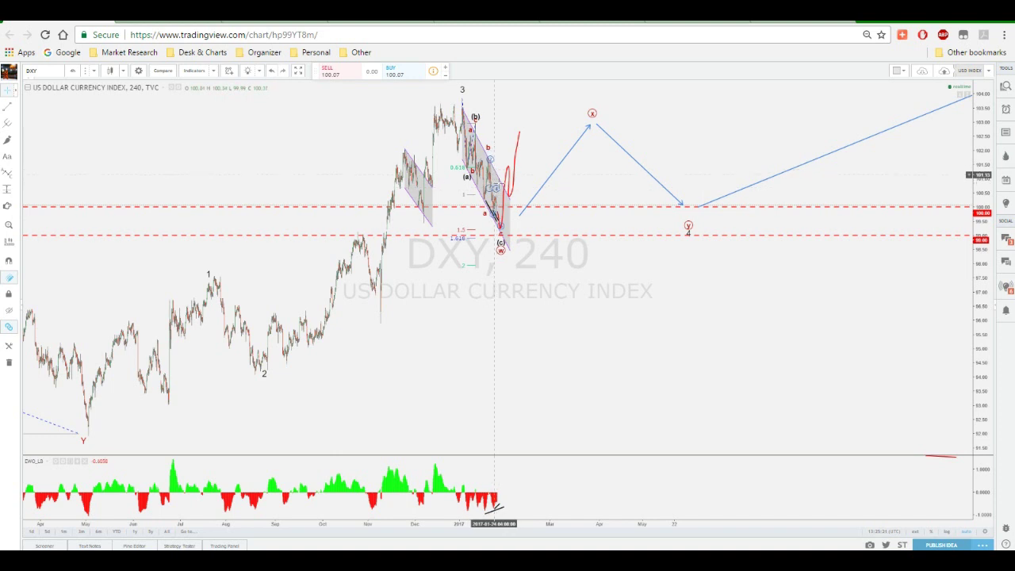
- Zoom in on the Dollar Index's falling channel into the wave w low and examine the projected rise to x
scroll(341, 163, "up", 5)
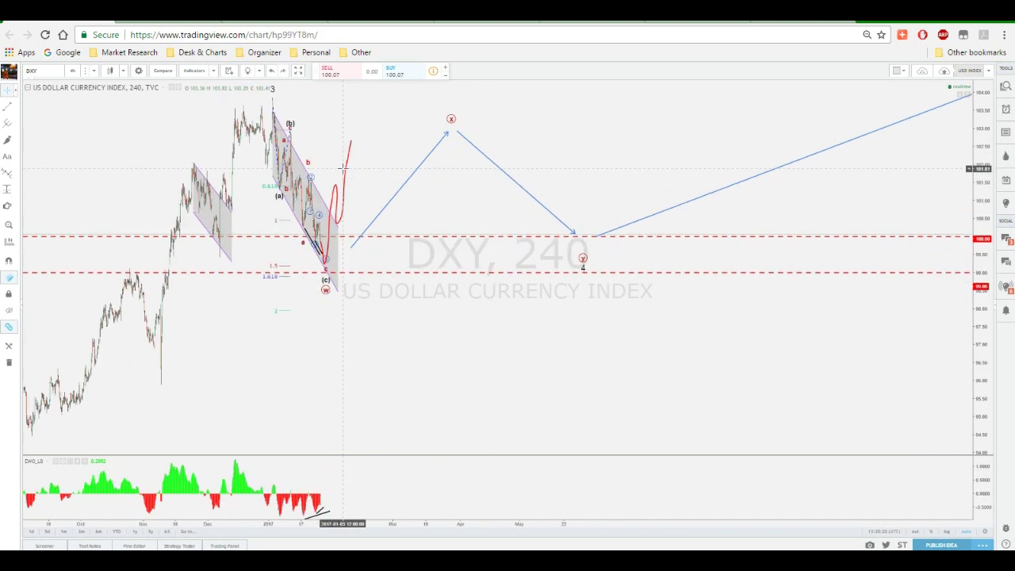
scroll(322, 160, "up", 3)
left_click_drag(328, 186, 915, 217)
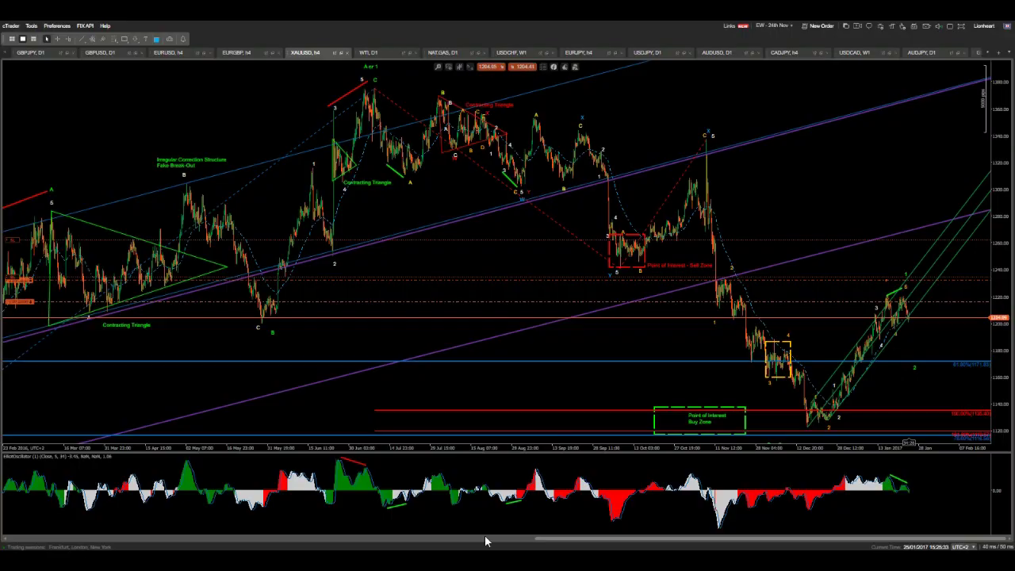
- Switch to cTrader's XAUUSD h4 chart and examine the wave count up to the A or 1 top and down to the December 2016 low
middle_click(463, 195)
middle_click(461, 193)
scroll(478, 213, "up", 3)
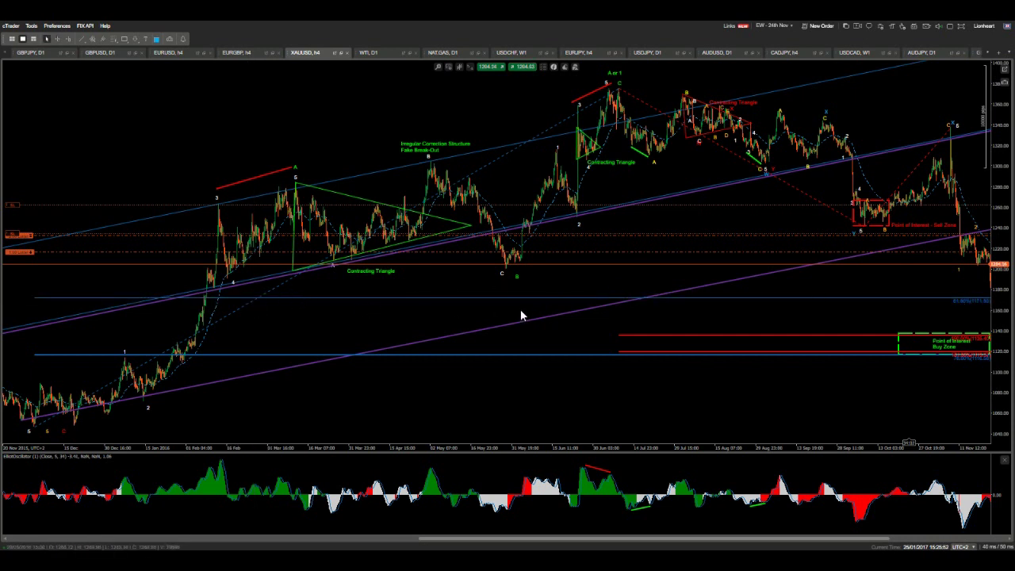
scroll(521, 316, "down", 5)
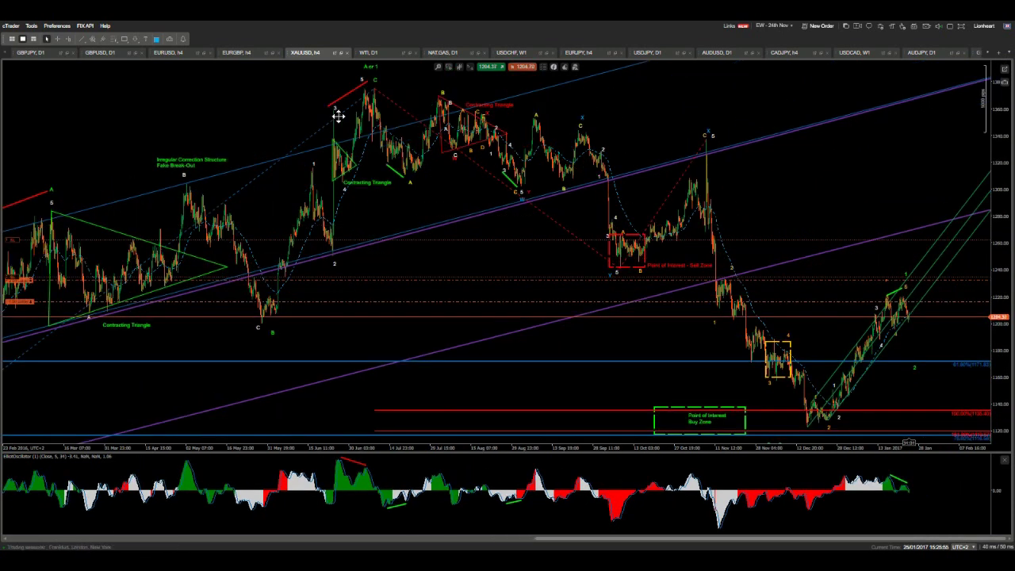
middle_click(372, 98)
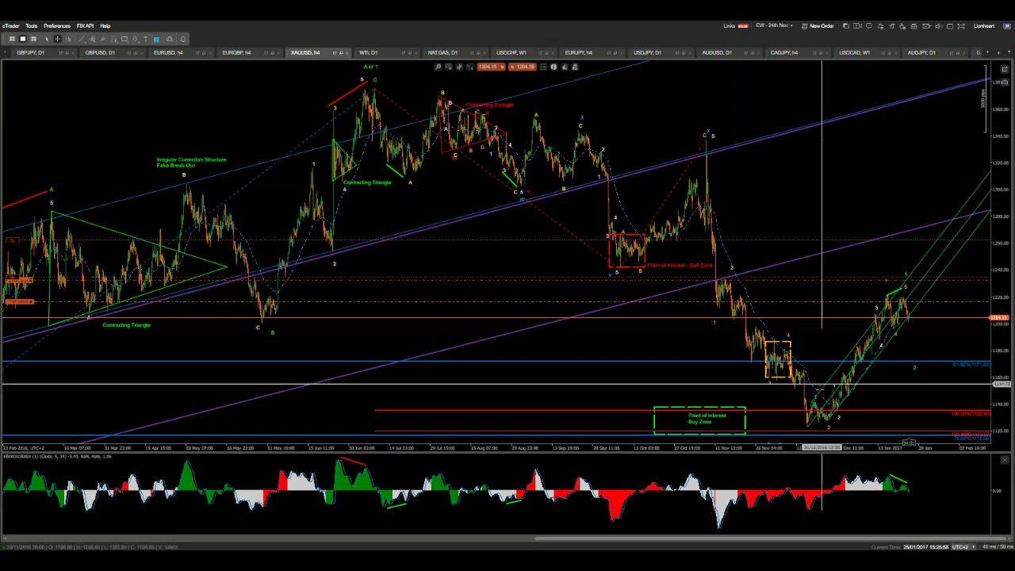
middle_click(820, 403)
left_click(830, 218)
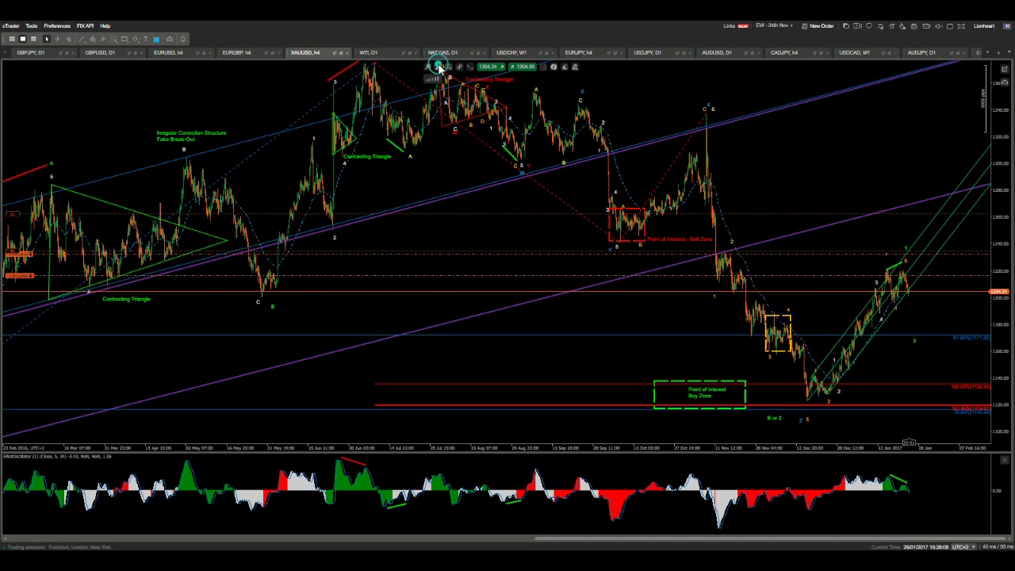
- Zoom in on the rising green channel that starts at the December 2016 low
left_click(439, 67)
left_click(439, 67)
left_click(438, 67)
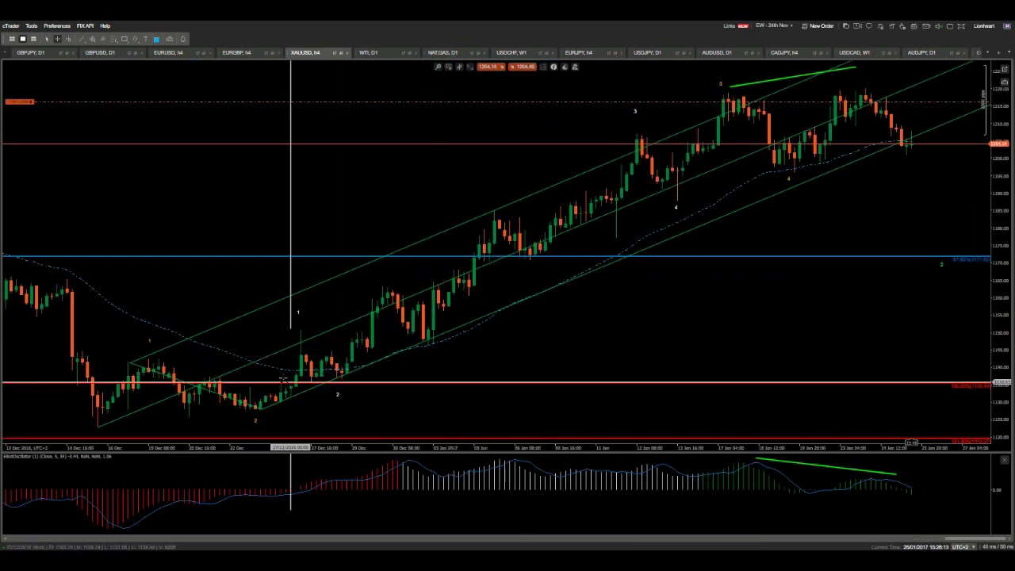
left_click(141, 408)
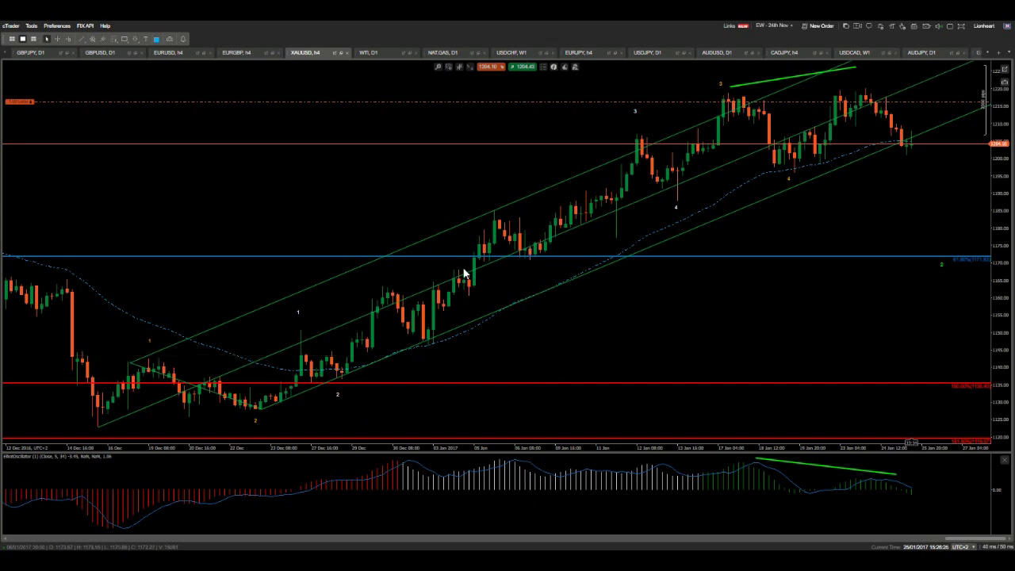
- Trace the orange and white wave labels of the rally inside the channel, starting from the orange wave 1 label
mouse_move(12, 105)
middle_click(193, 340)
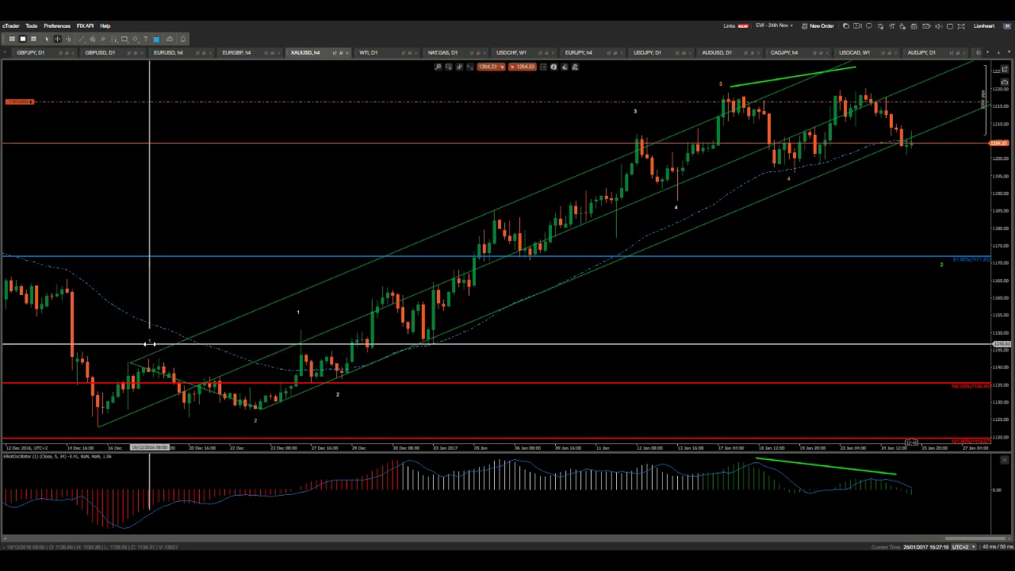
left_click(150, 345)
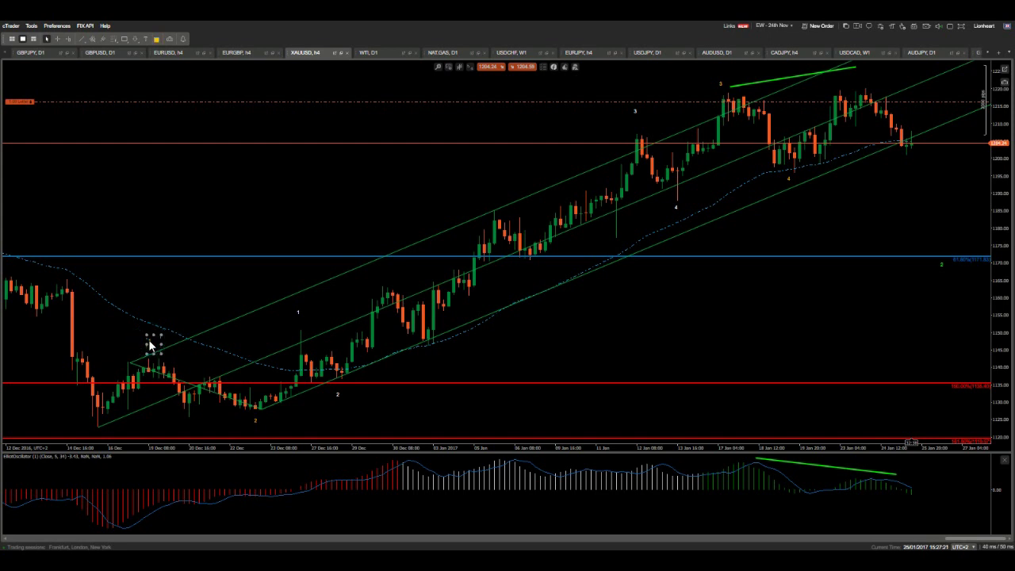
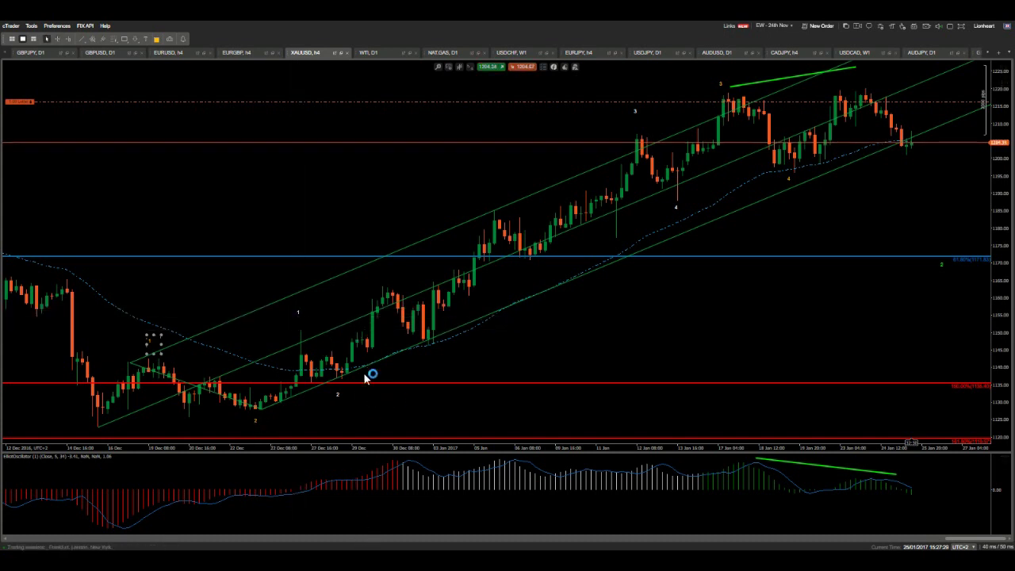
left_click_drag(708, 303, 702, 318)
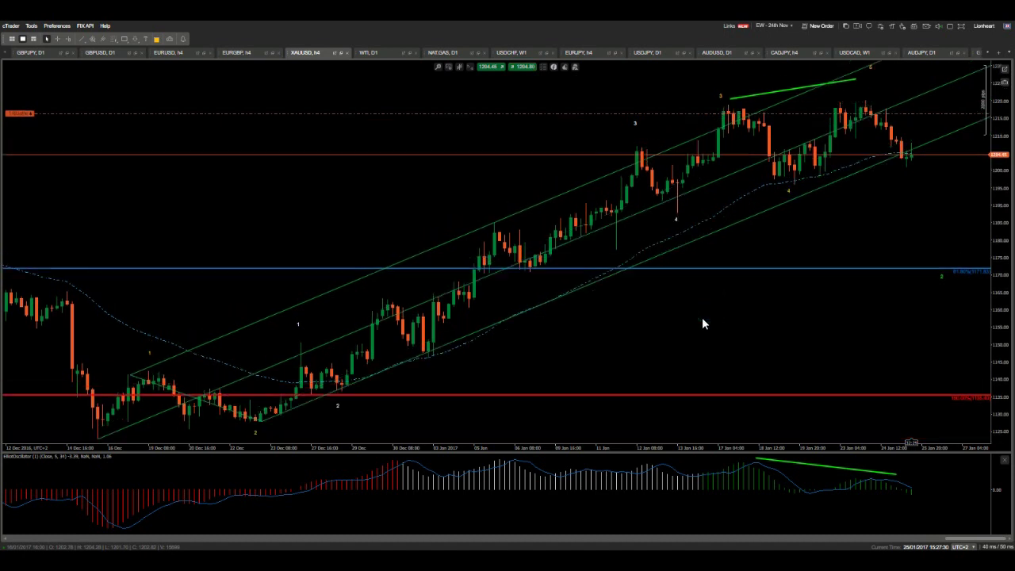
middle_click(705, 318)
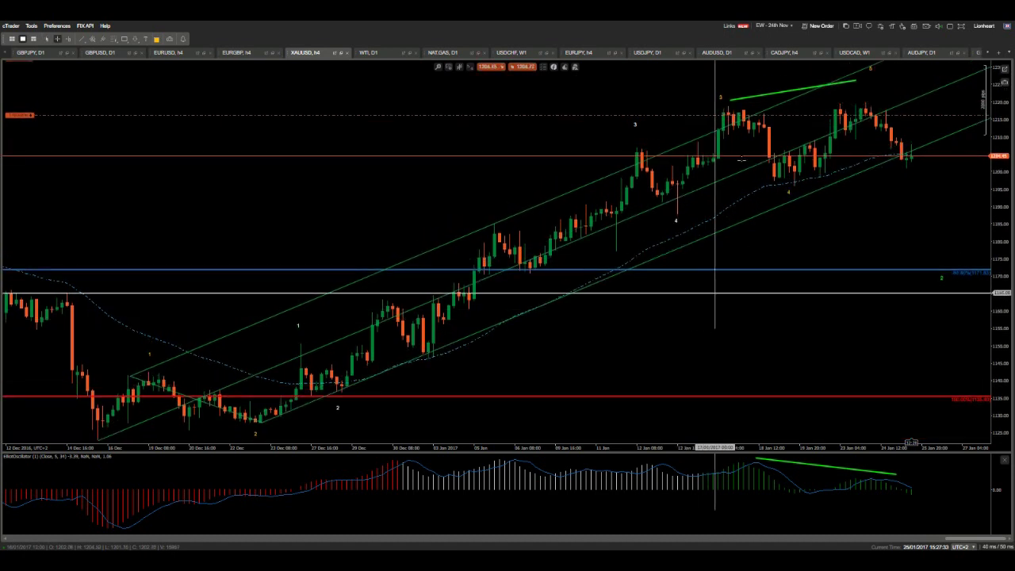
- Compare the green trendline over the wave 3 and 5 highs with the green divergence line on the oscillator
middle_click(751, 111)
left_click(754, 95)
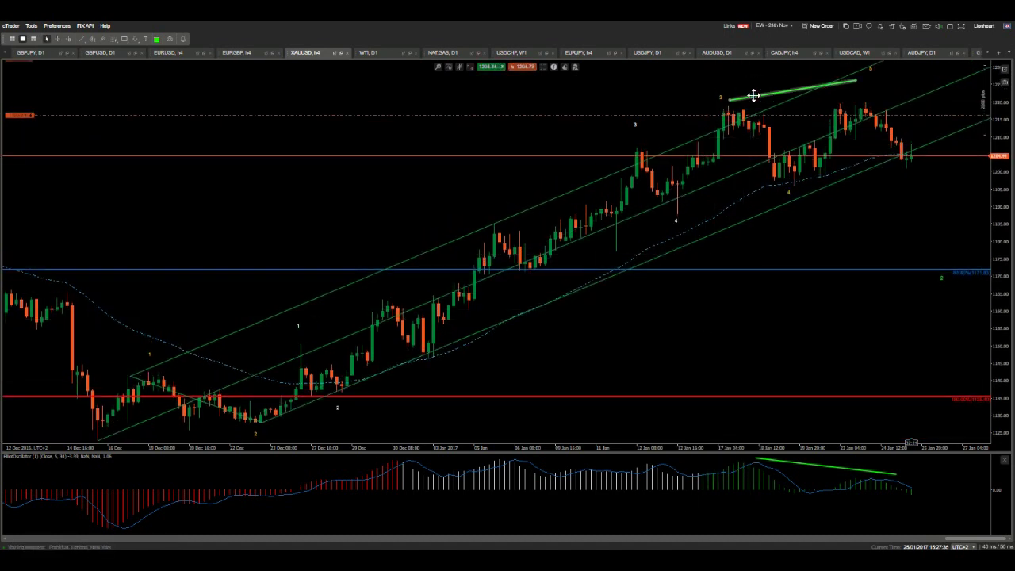
middle_click(788, 465)
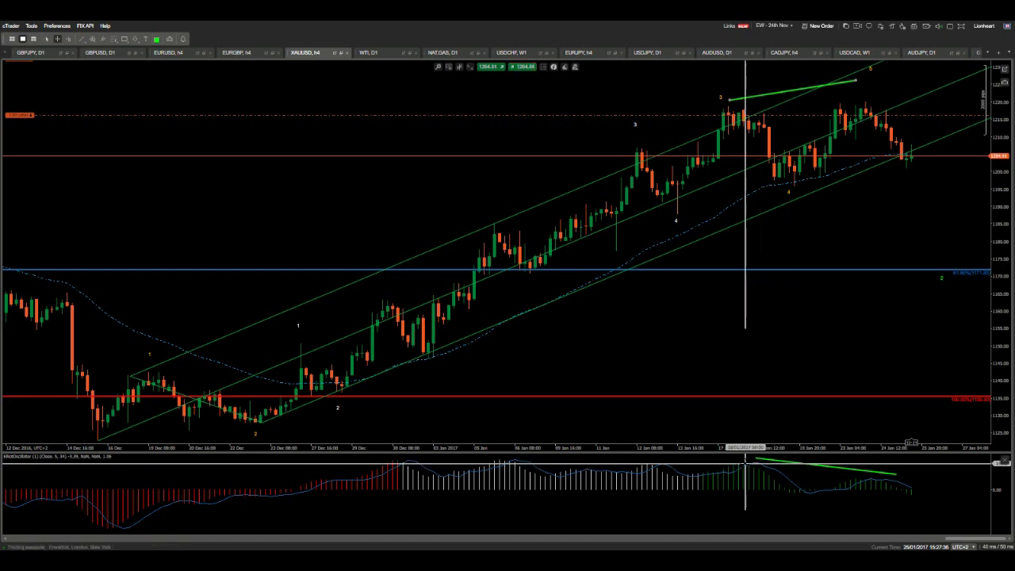
middle_click(746, 467)
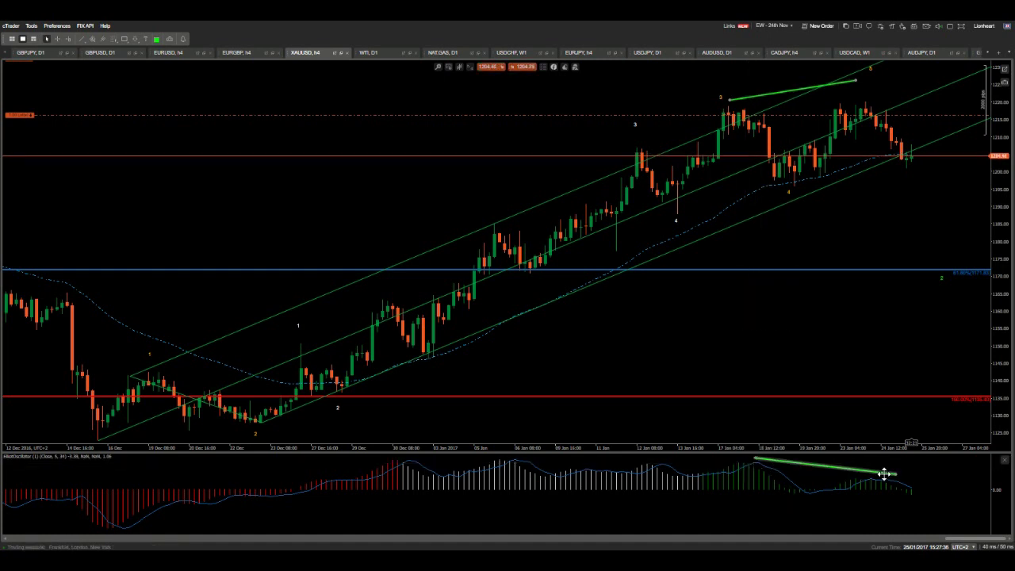
middle_click(774, 171)
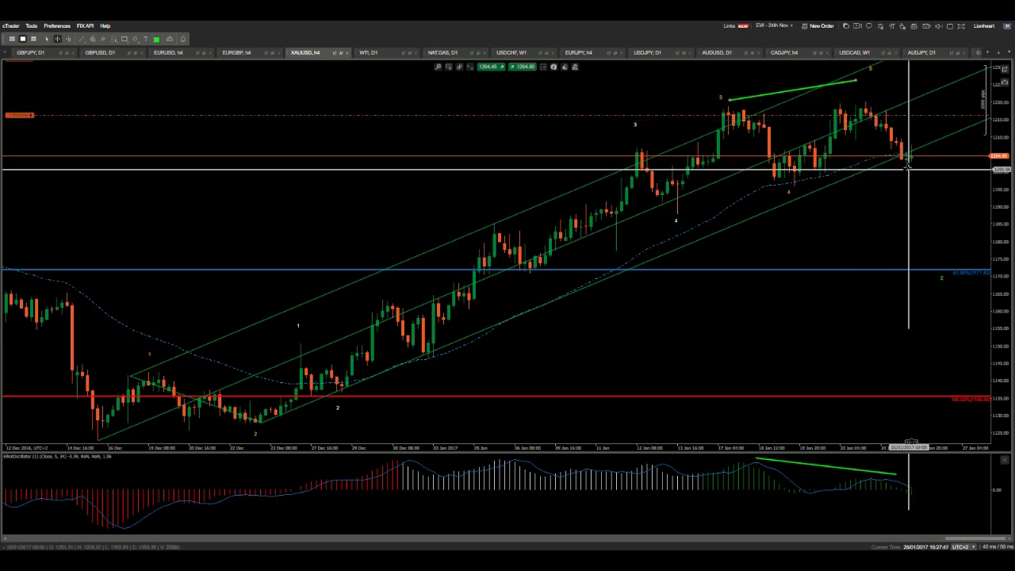
- Examine the open order and stop-loss lines above price, and the green 1 label above the orange wave 5
mouse_move(910, 179)
left_mouse_down()
mouse_move(948, 72)
mouse_move(953, 79)
mouse_move(925, 85)
mouse_move(918, 100)
mouse_move(916, 178)
left_mouse_up()
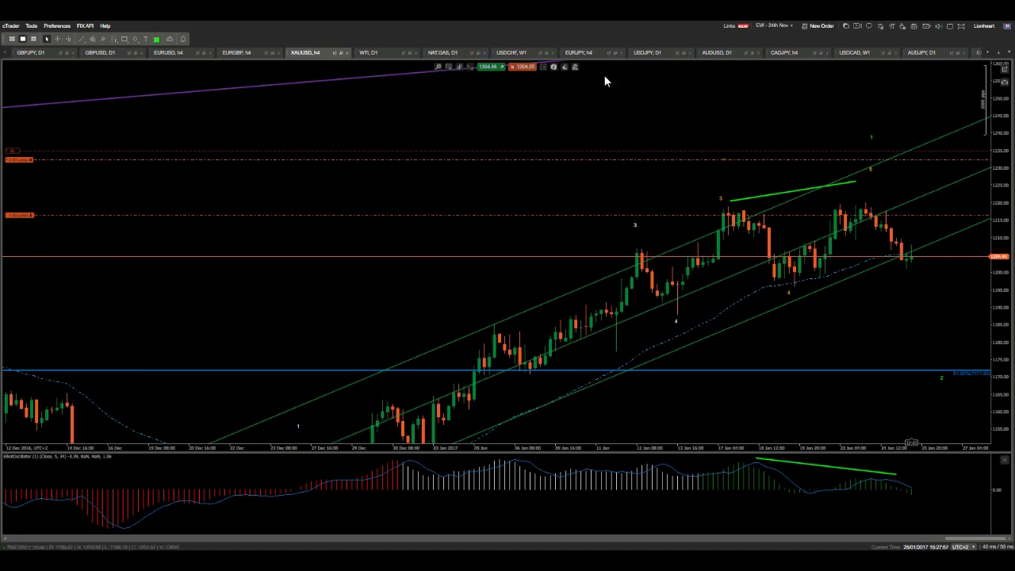
left_click_drag(696, 95, 687, 119)
middle_click(81, 103)
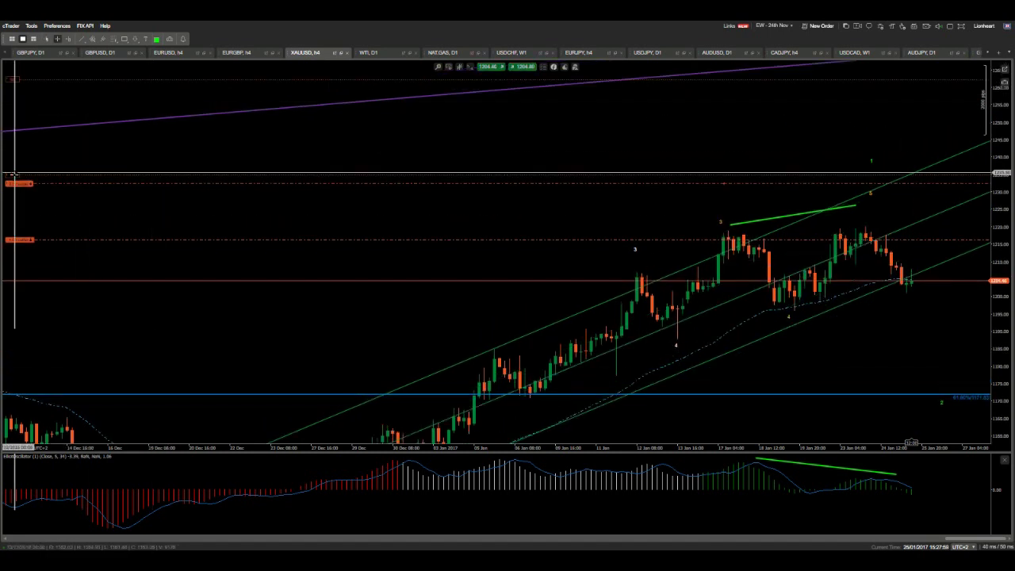
middle_click(21, 184)
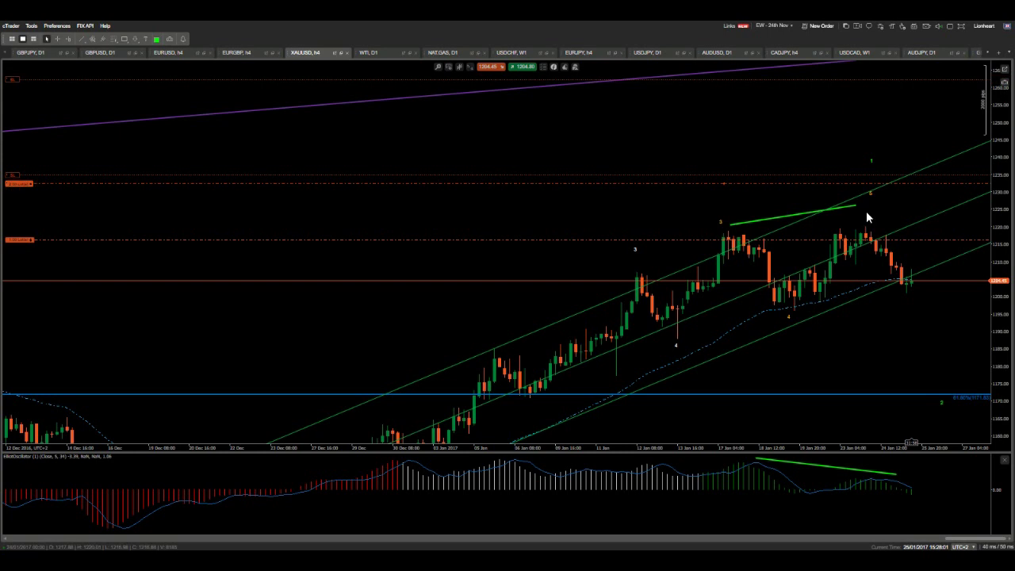
left_click(871, 161)
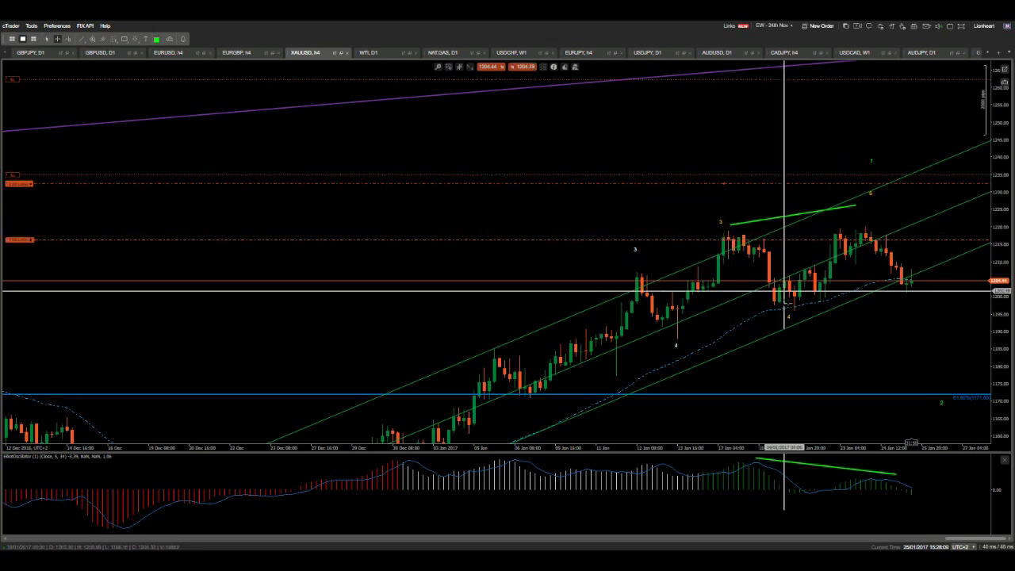
middle_click(914, 304)
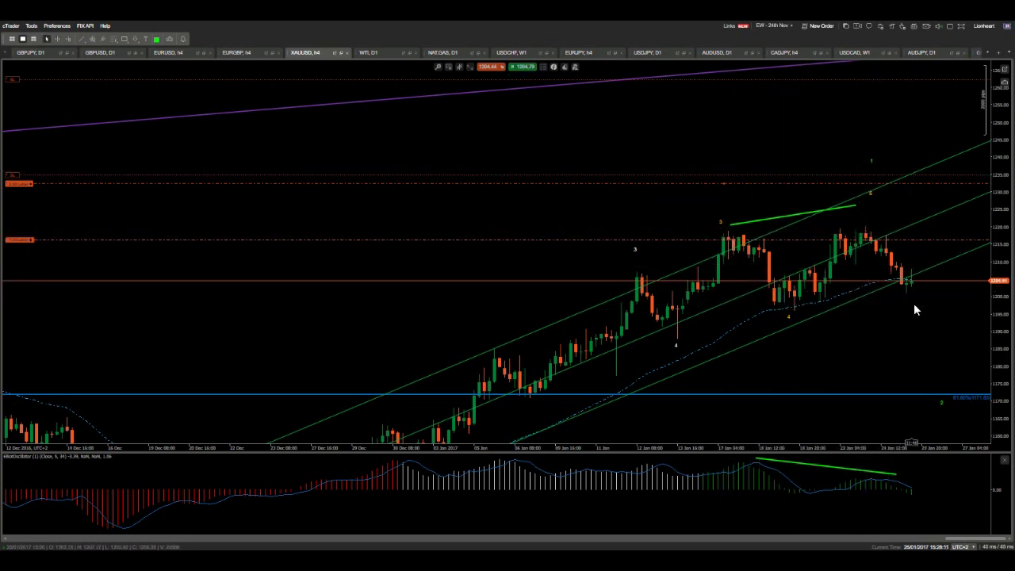
- Auto-fit the price scale and examine the latest candles at the channel's lower line
left_click(998, 186)
double_click(998, 186)
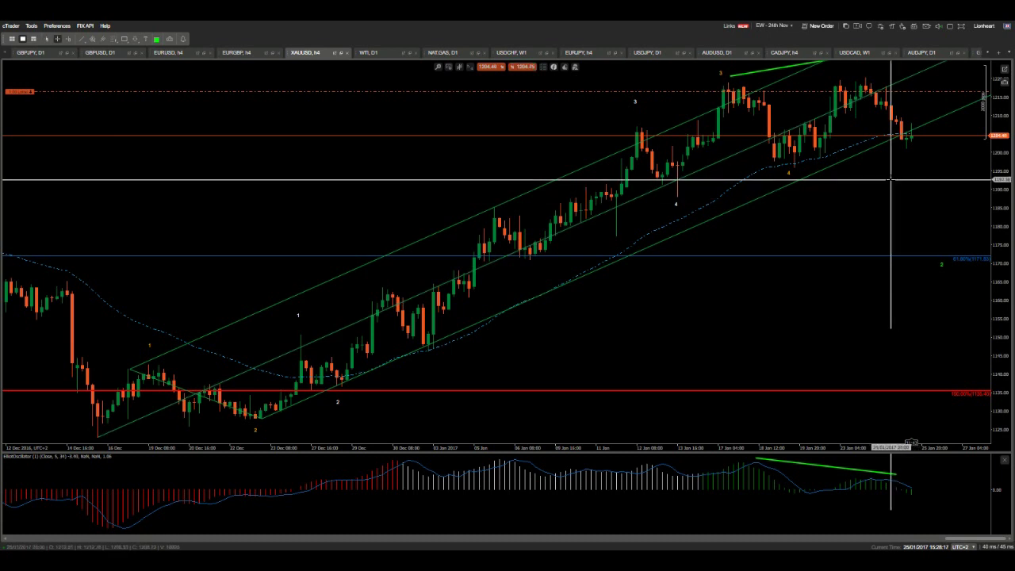
middle_click(906, 139)
middle_click(905, 132)
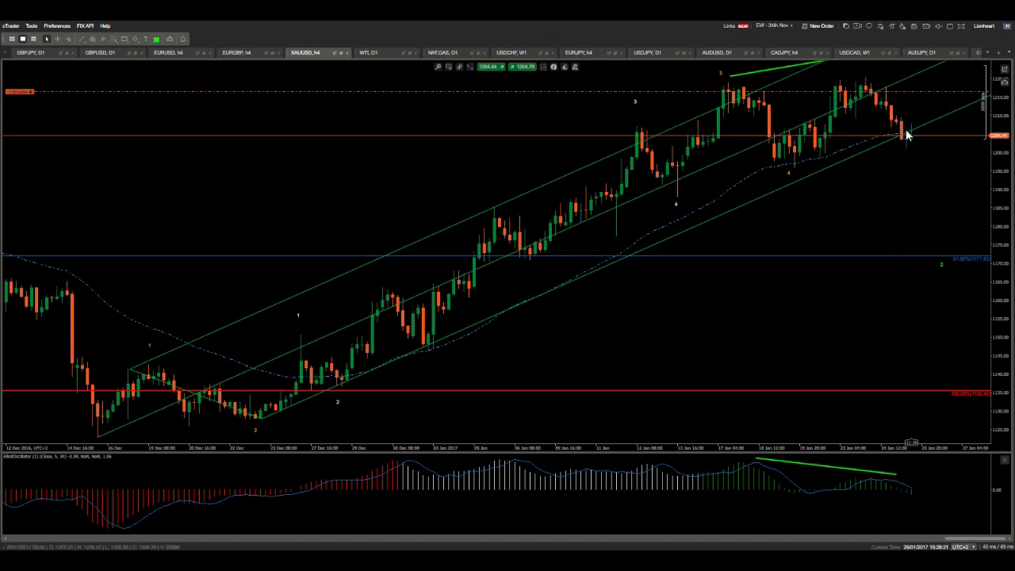
middle_click(907, 132)
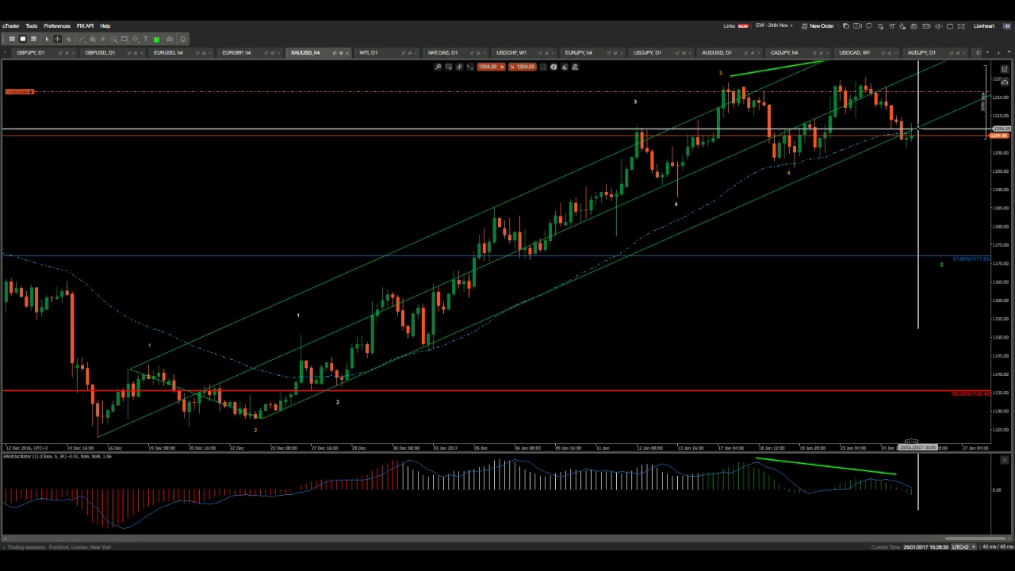
- Trace the expected decline from the channel's lower line to the blue 61.80% level near the green 2 label
left_click_drag(918, 127, 920, 164)
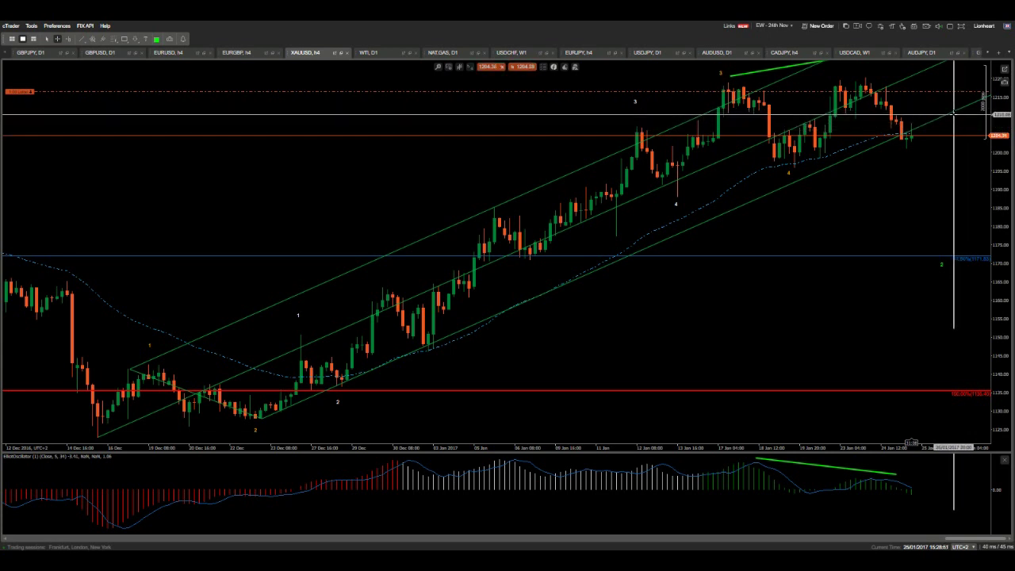
left_click_drag(954, 115, 975, 266)
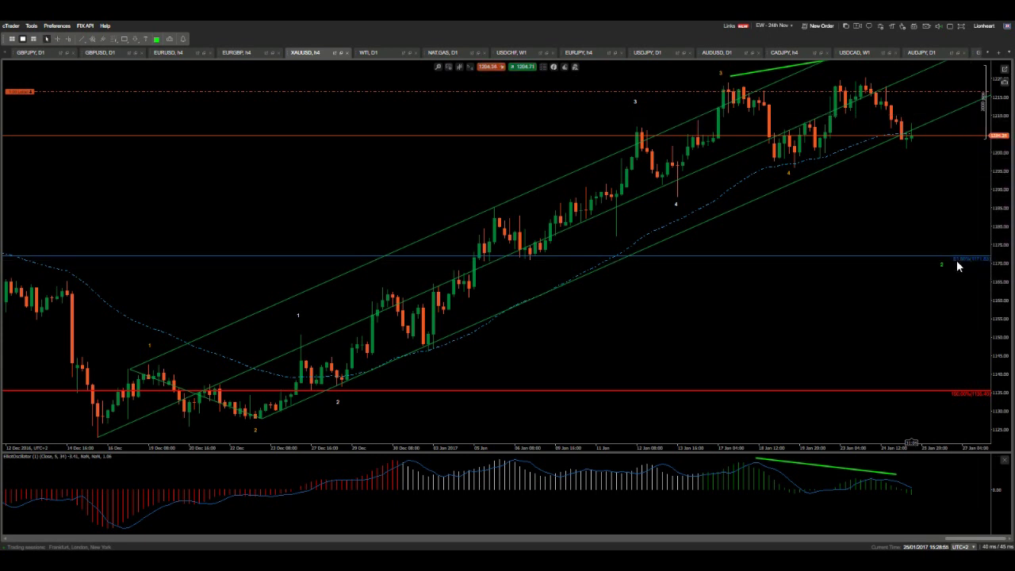
middle_click(960, 257)
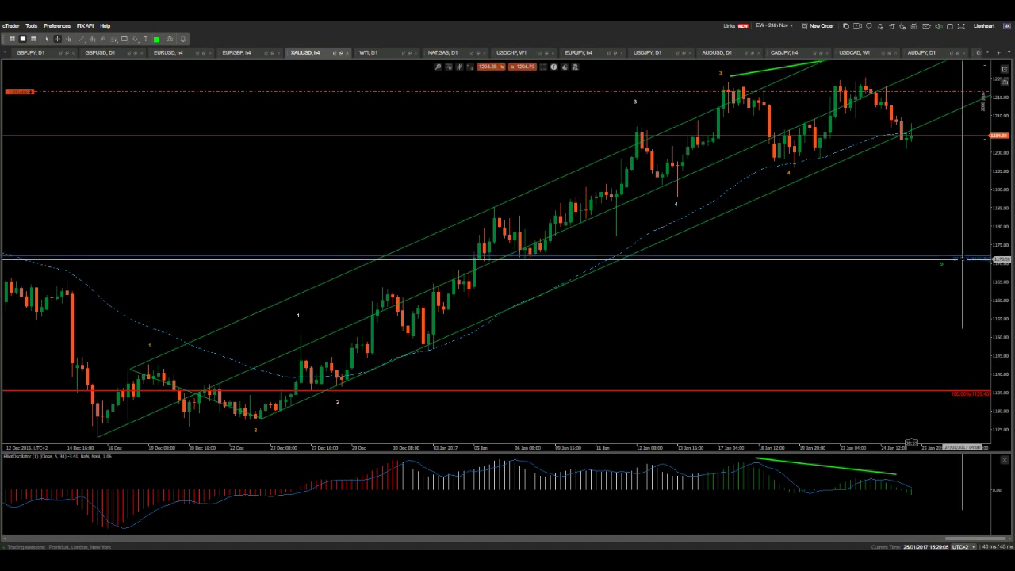
left_click(962, 255)
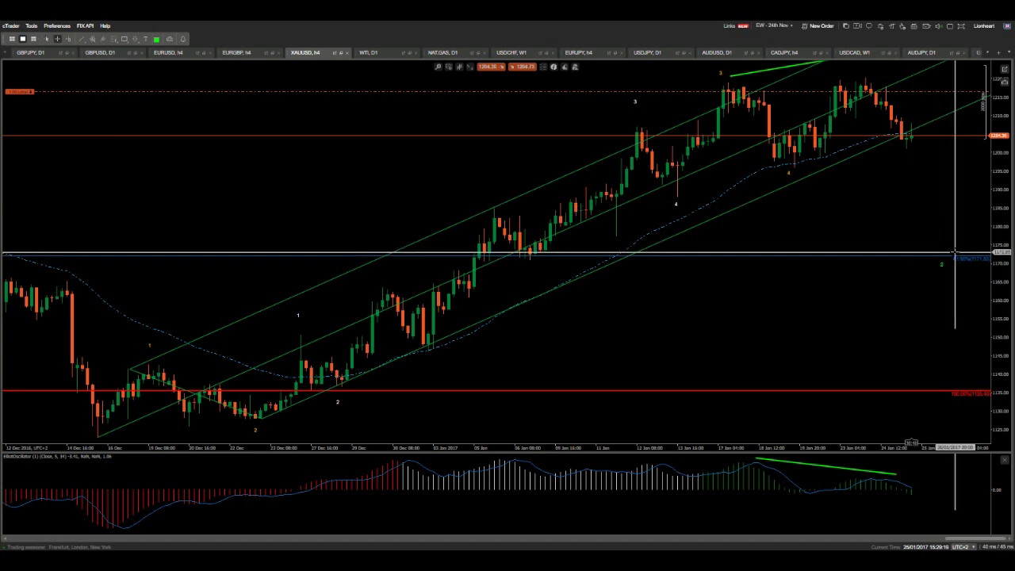
middle_click(956, 253)
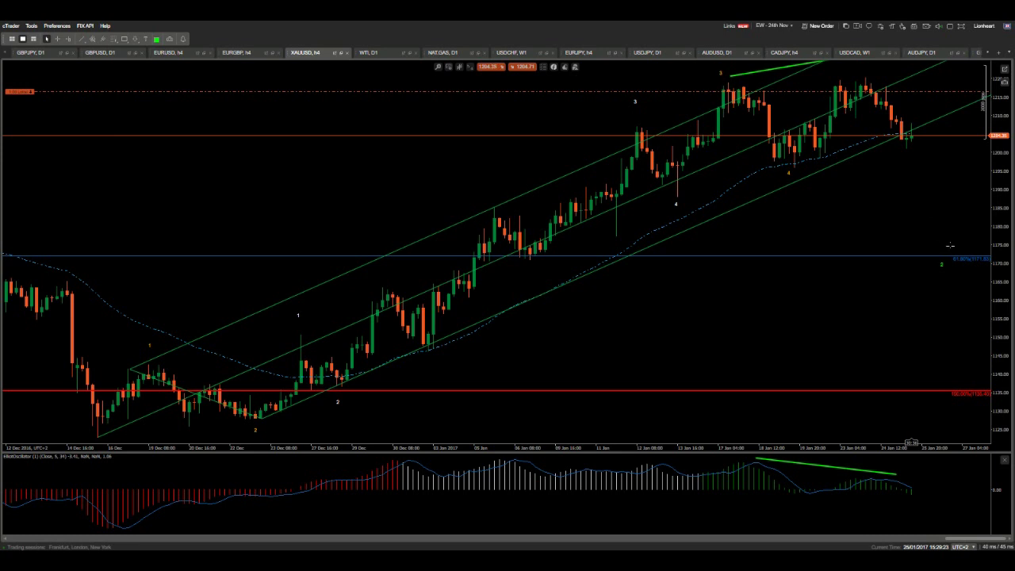
middle_click(956, 254)
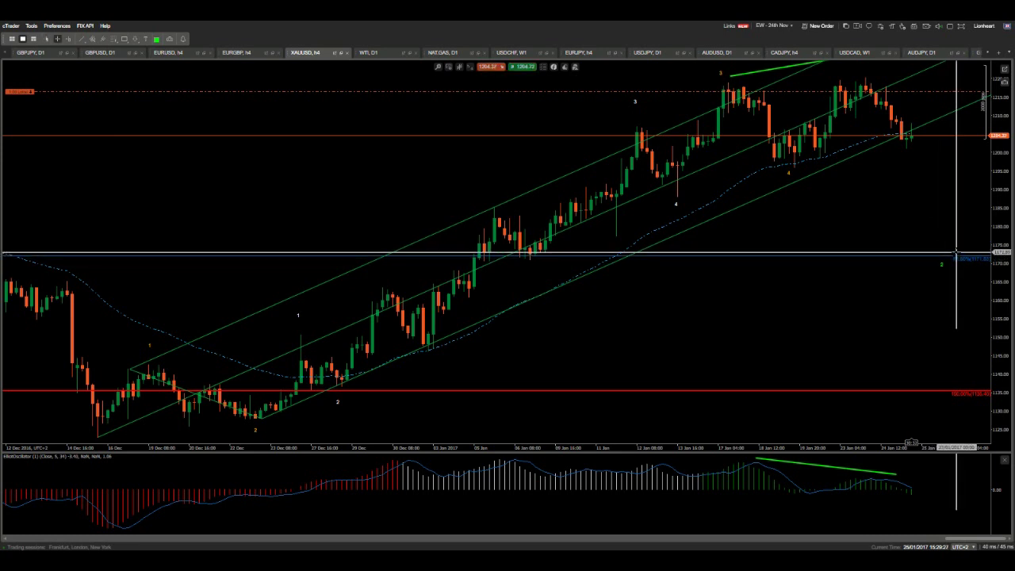
middle_click(957, 256)
middle_click(956, 249)
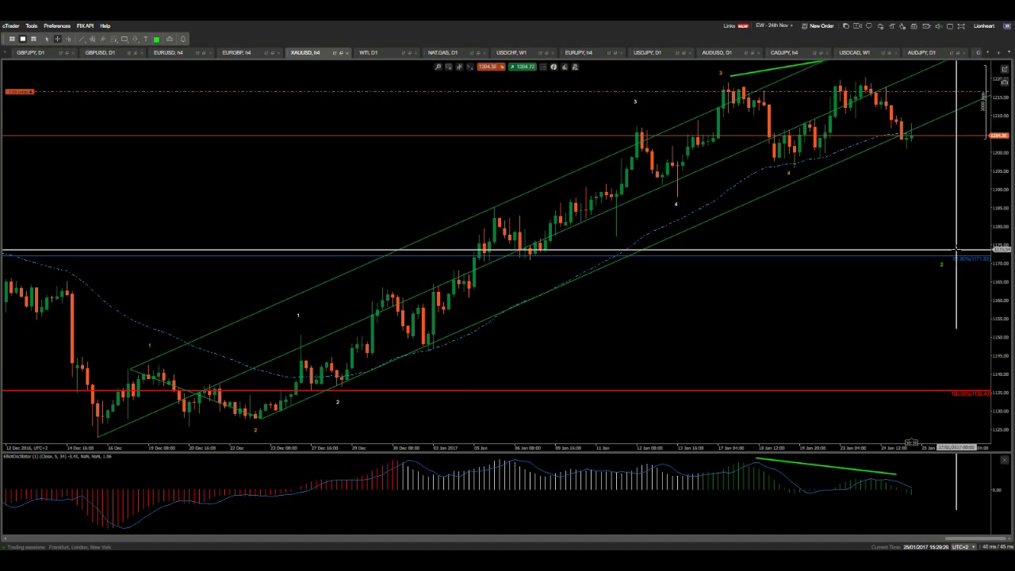
middle_click(956, 252)
- Draw a Fibonacci retracement from the mid-December 2016 low to the late January 2017 high, and compare its levels with the blue 61.80% line
left_click(114, 39)
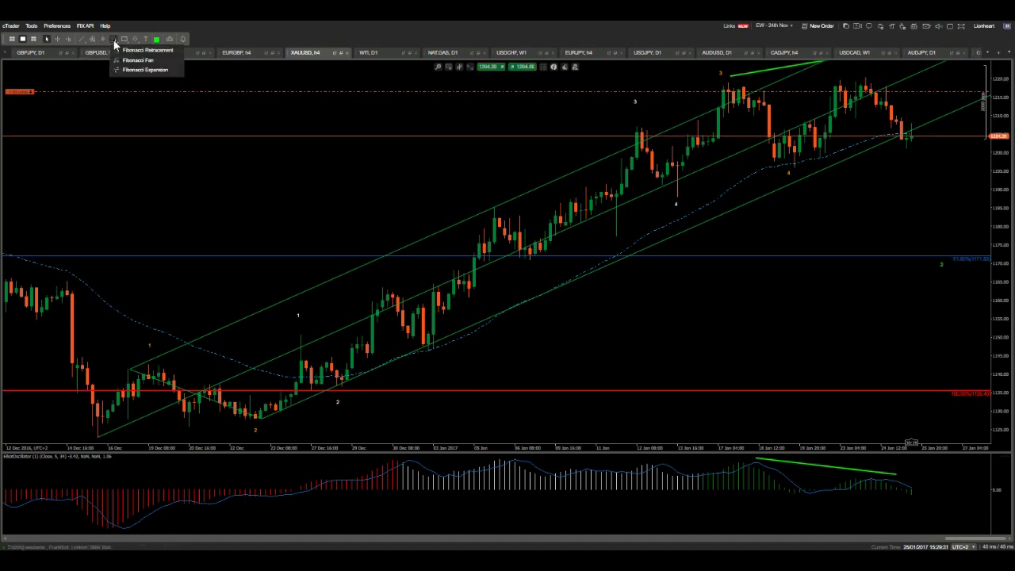
left_click(132, 51)
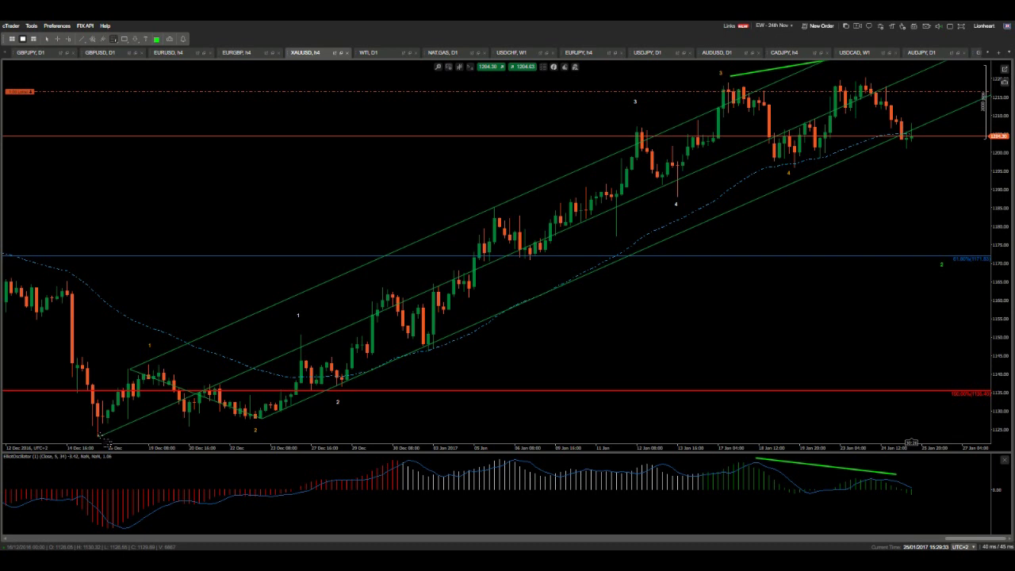
mouse_move(96, 437)
left_mouse_down()
mouse_move(888, 72)
mouse_move(869, 82)
left_mouse_up()
middle_click(958, 262)
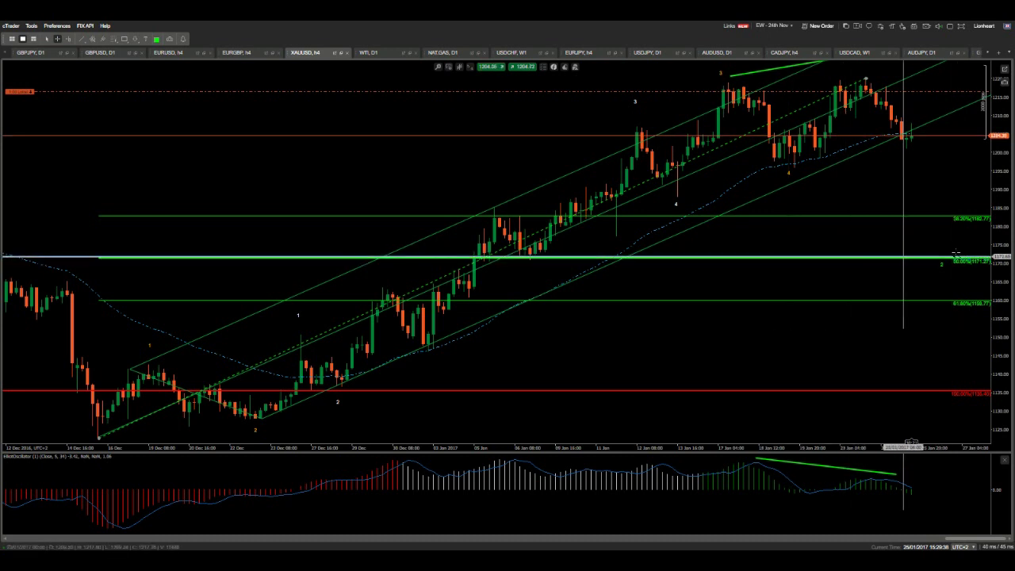
- Move the Fibonacci retracement's upper end up near the orange 5 label, compare its levels with the blue 61.80% line, and delete the retracement
middle_click(960, 258)
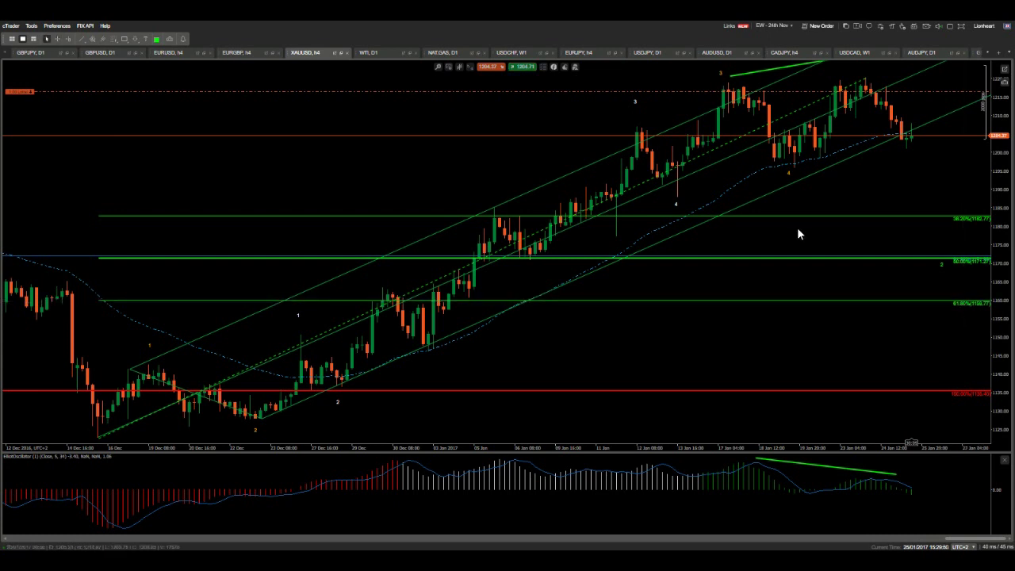
left_click_drag(922, 183, 914, 221)
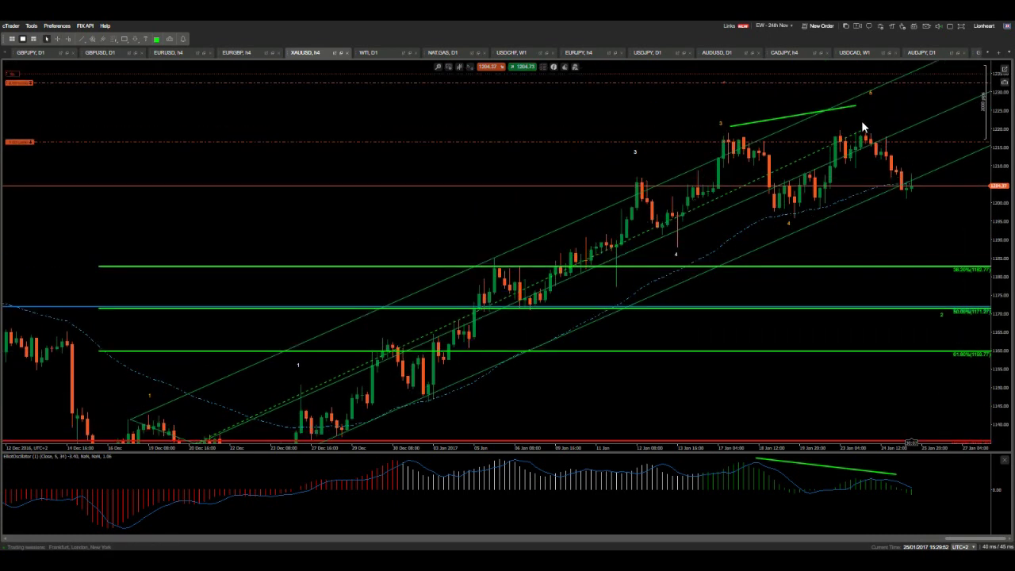
left_click_drag(867, 135, 894, 92)
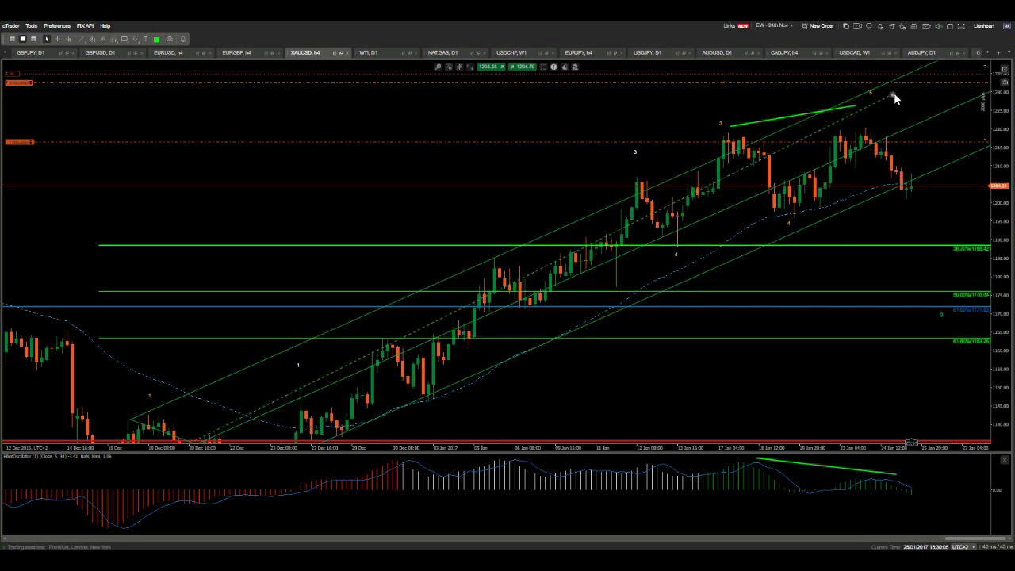
left_click(877, 102)
key("Delete")
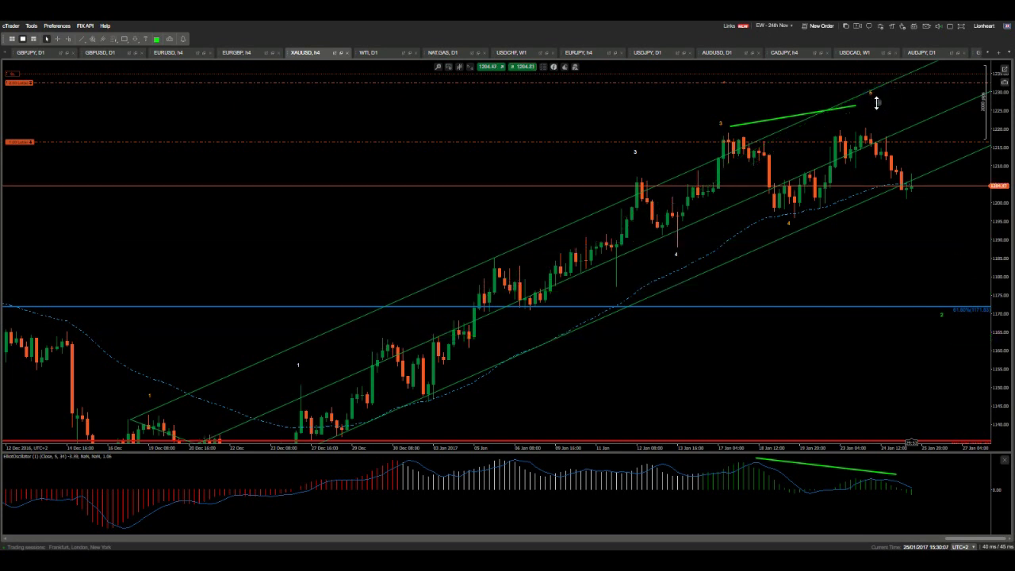
- Trace the upswing from the low at the orange 4 label to the late January 2017 high
middle_click(903, 212)
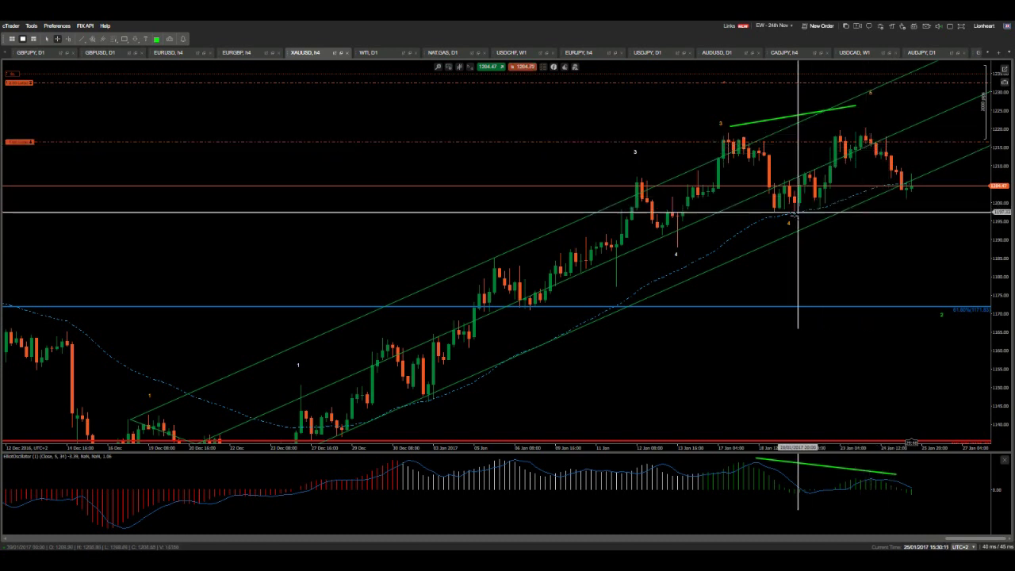
left_click_drag(793, 215, 865, 128)
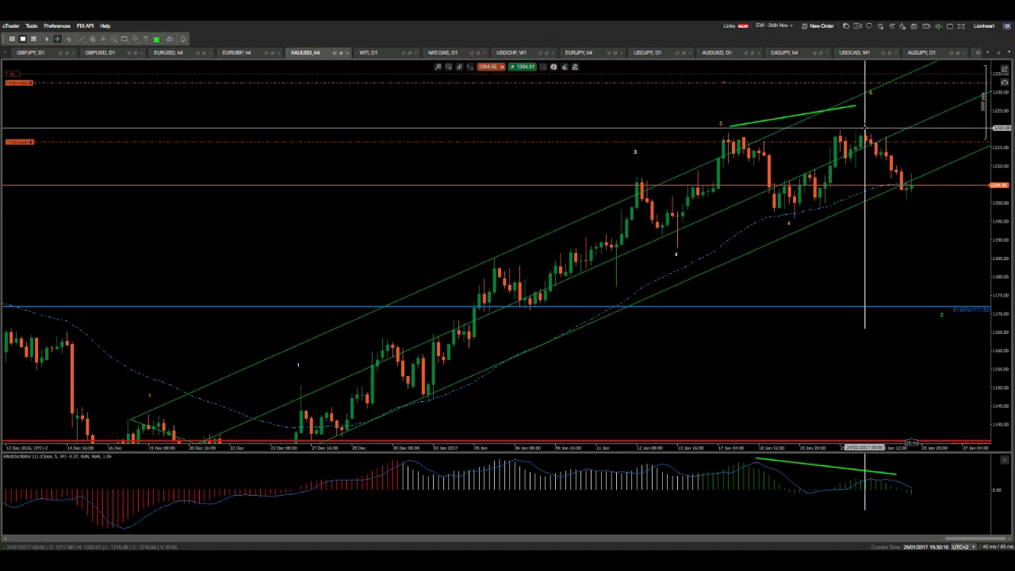
middle_click(865, 128)
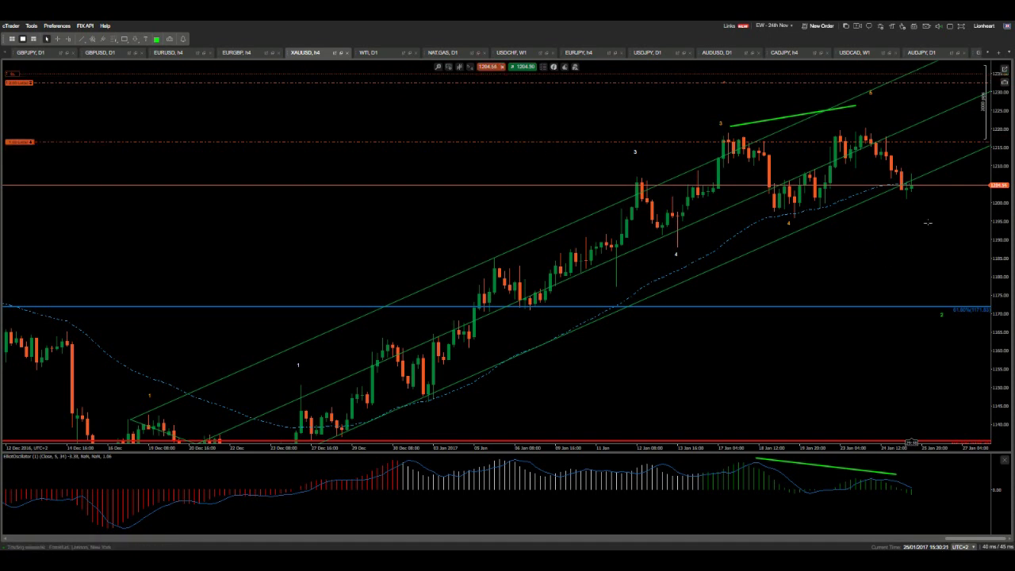
- Switch the gold chart to the 1-hour timeframe and trace the latest bounce from its low up toward the channel's lower line
left_click(469, 67)
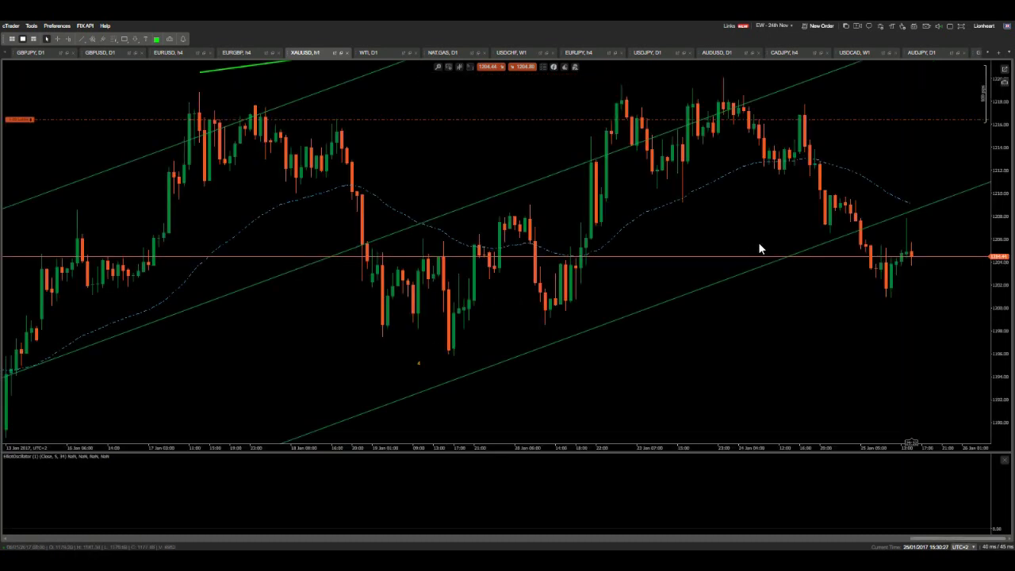
middle_click(924, 284)
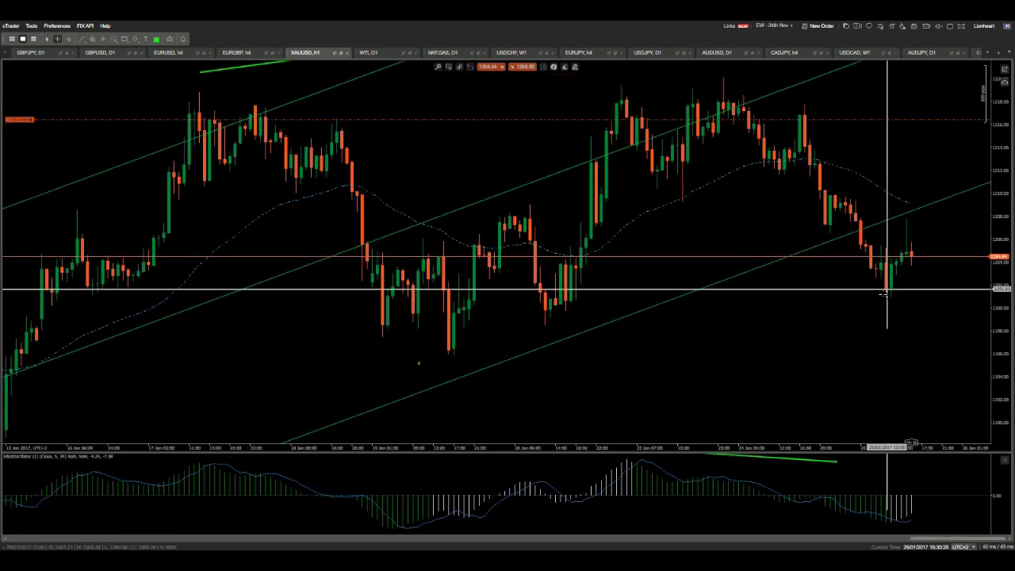
left_click_drag(888, 295, 906, 217)
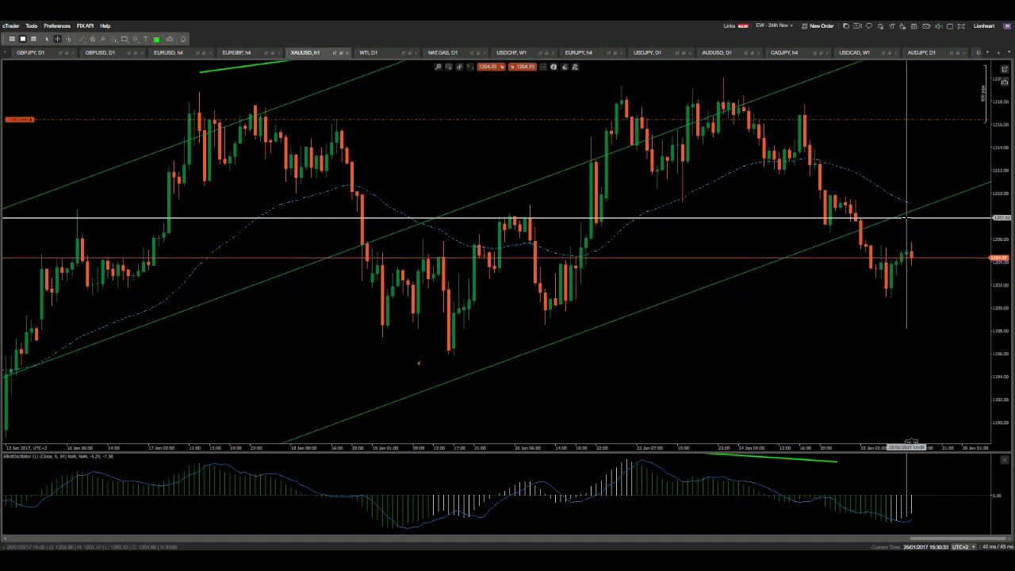
middle_click(907, 217)
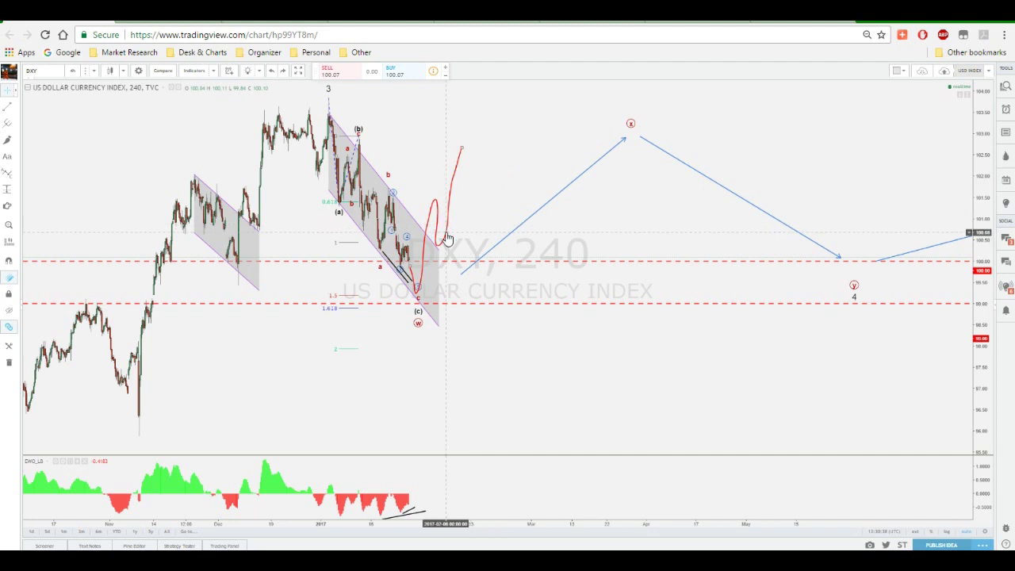
- Switch to the US Dollar Index chart in TradingView, delete the red freehand path, and examine the latest candles in the falling channel
key("Delete")
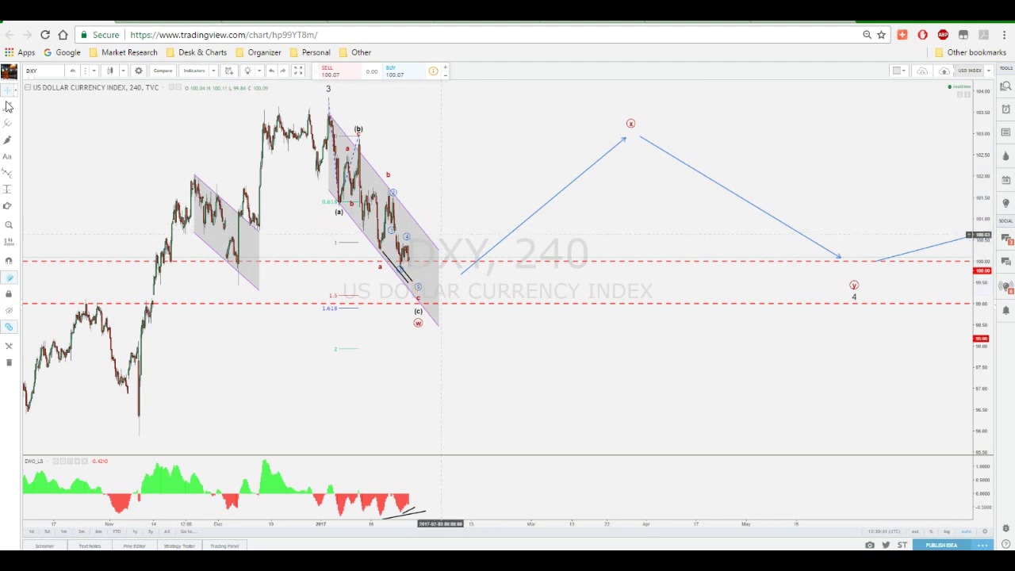
scroll(207, 238, "up", 3)
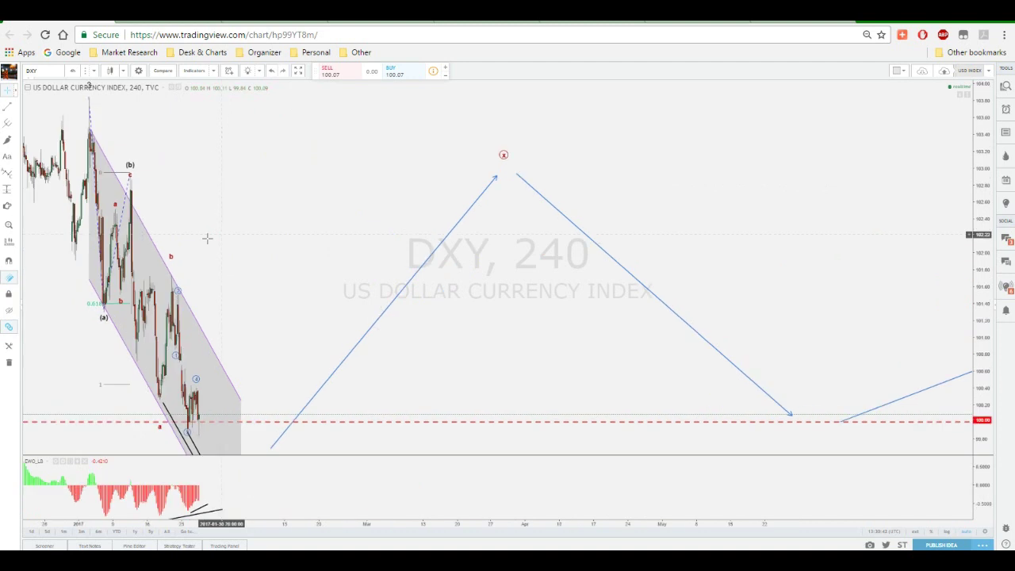
scroll(200, 232, "up", 3)
scroll(537, 209, "down", 3)
left_click_drag(537, 209, 832, 221)
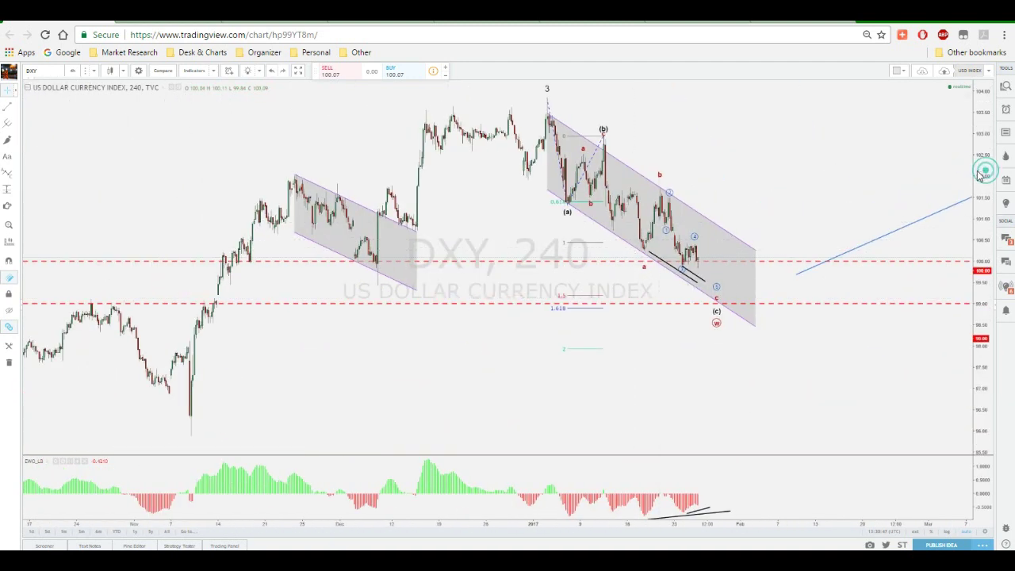
scroll(714, 206, "up", 2)
scroll(548, 207, "up", 3)
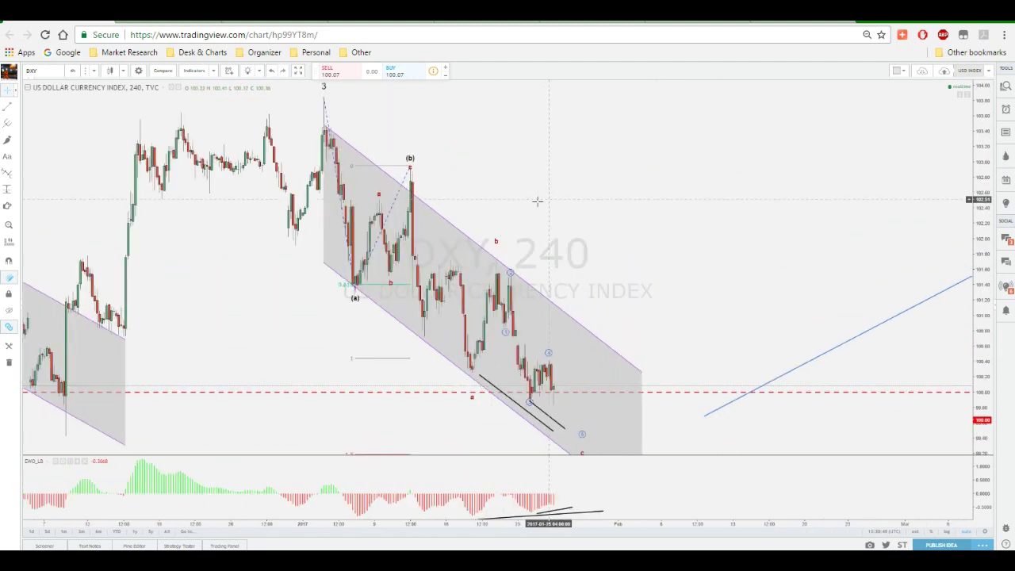
left_click_drag(546, 238, 546, 234)
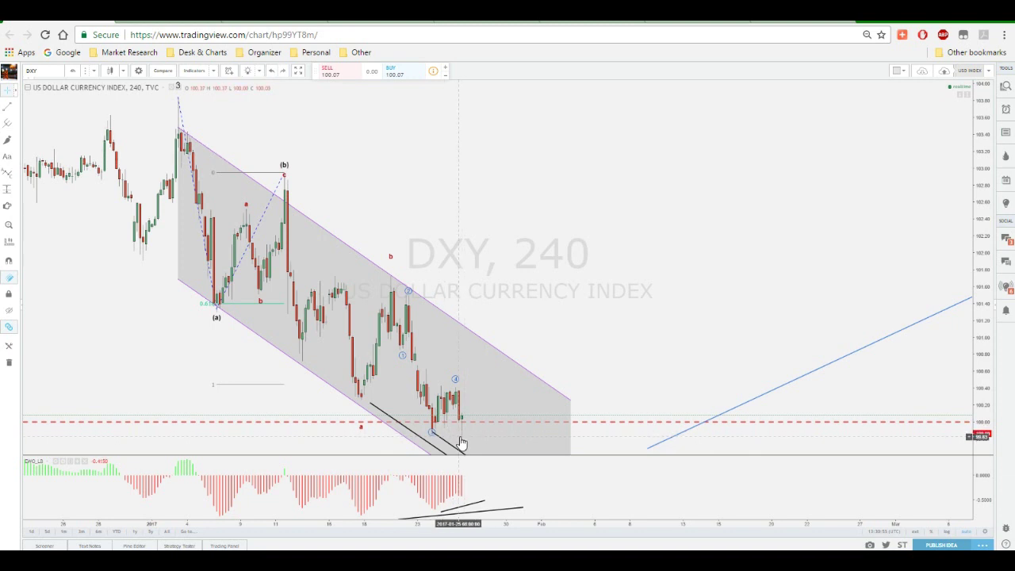
- Set the Dollar Index chart to the 1-hour interval and rescale the price axis to show the channel and its lower wave labels
left_click(72, 72)
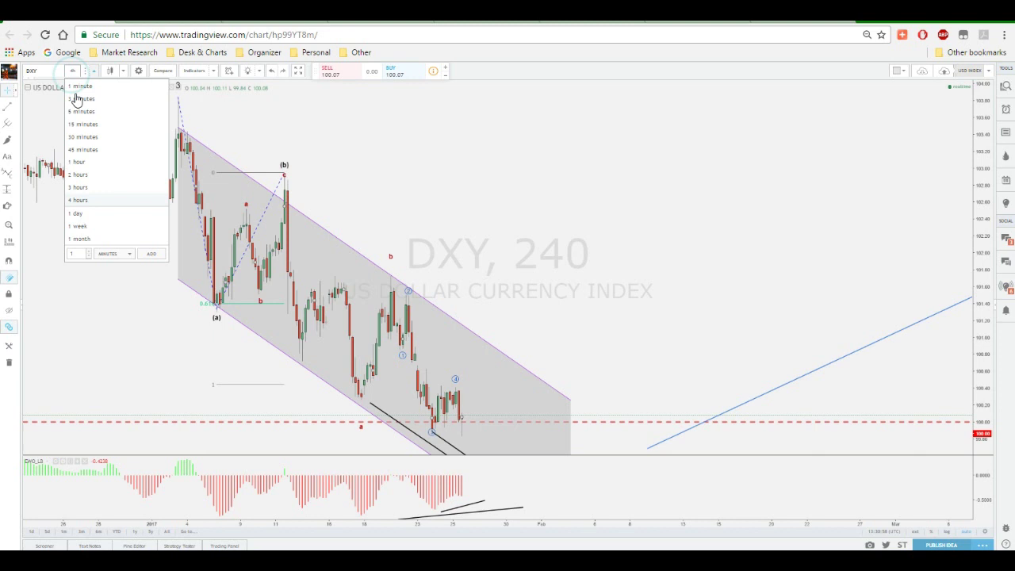
left_click(78, 164)
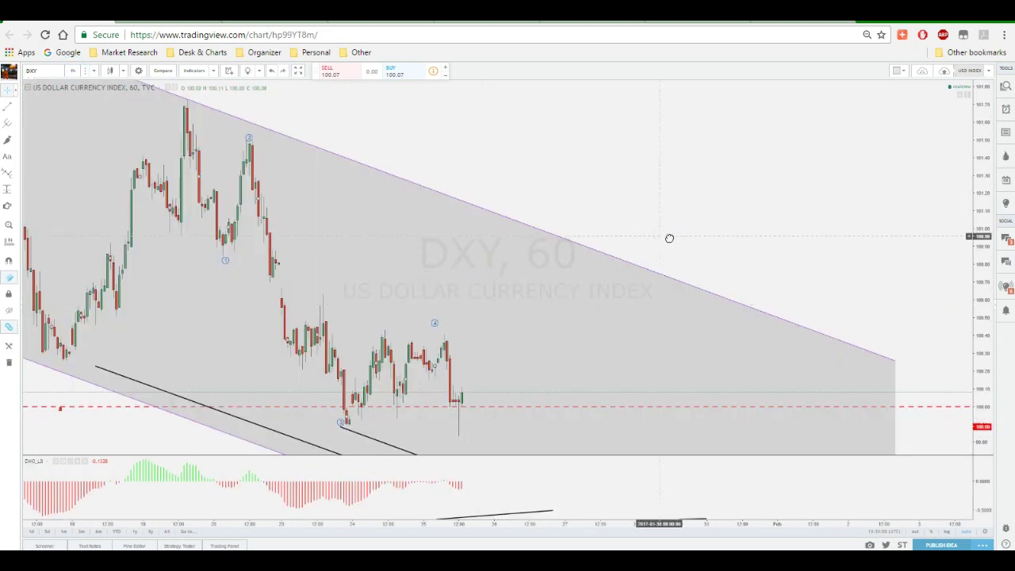
left_click_drag(670, 238, 650, 142)
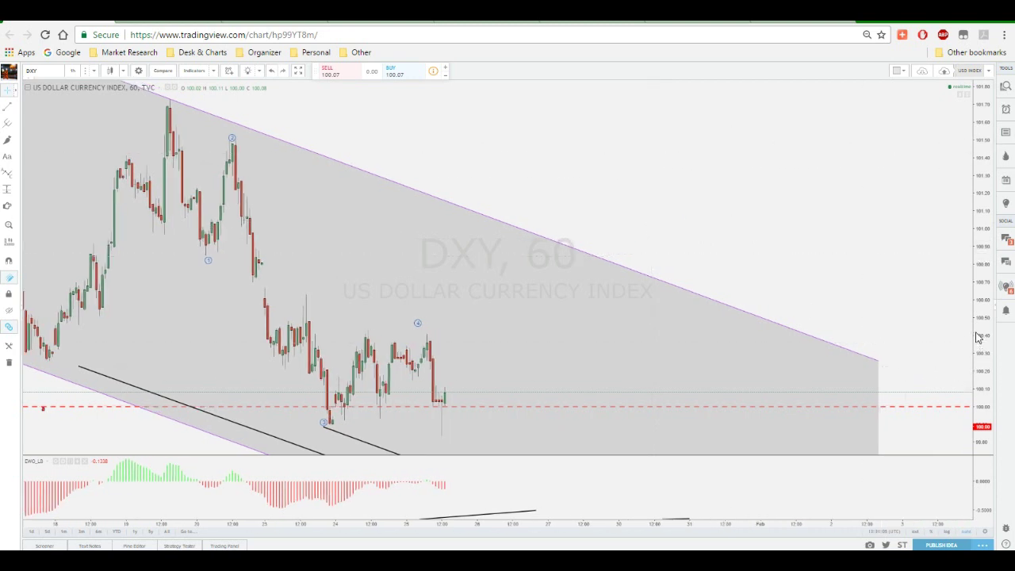
left_click_drag(977, 337, 976, 349)
left_click_drag(983, 302, 970, 336)
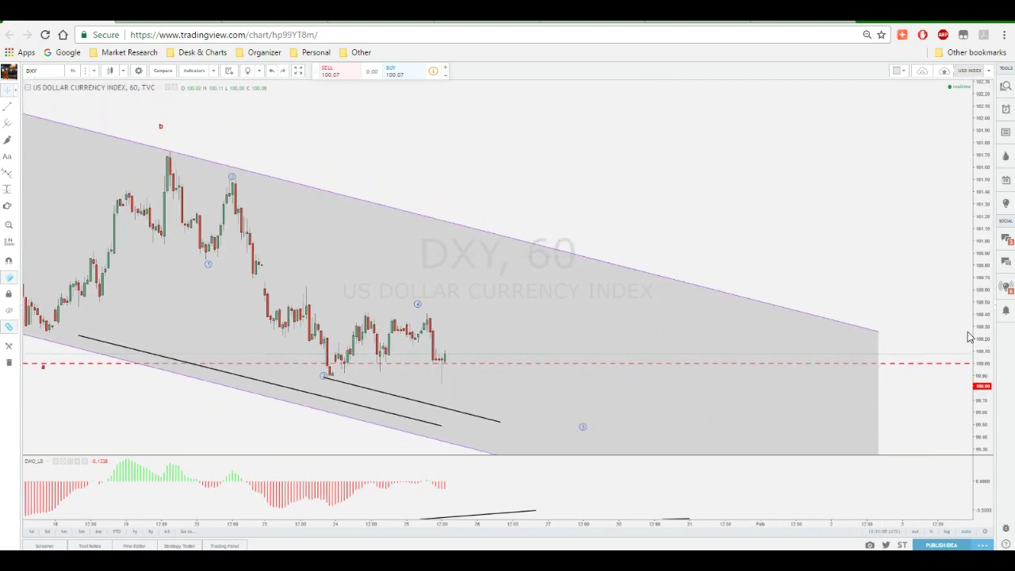
left_click_drag(782, 202, 796, 150)
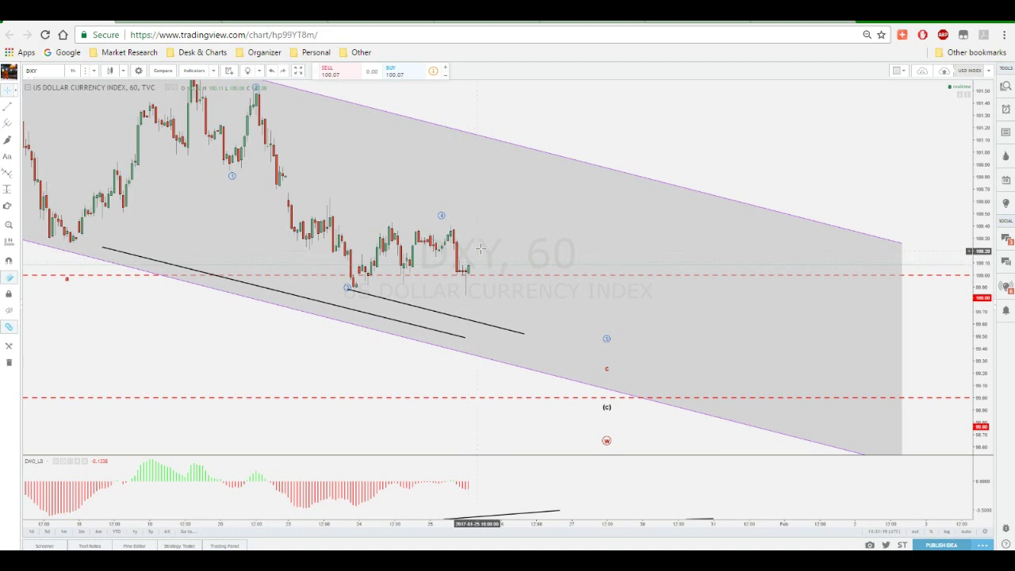
- Brush a red decline from about 100.20 to 99.70 beyond the latest candles, and a second stroke rising beyond the channel's upper line
left_click(8, 138)
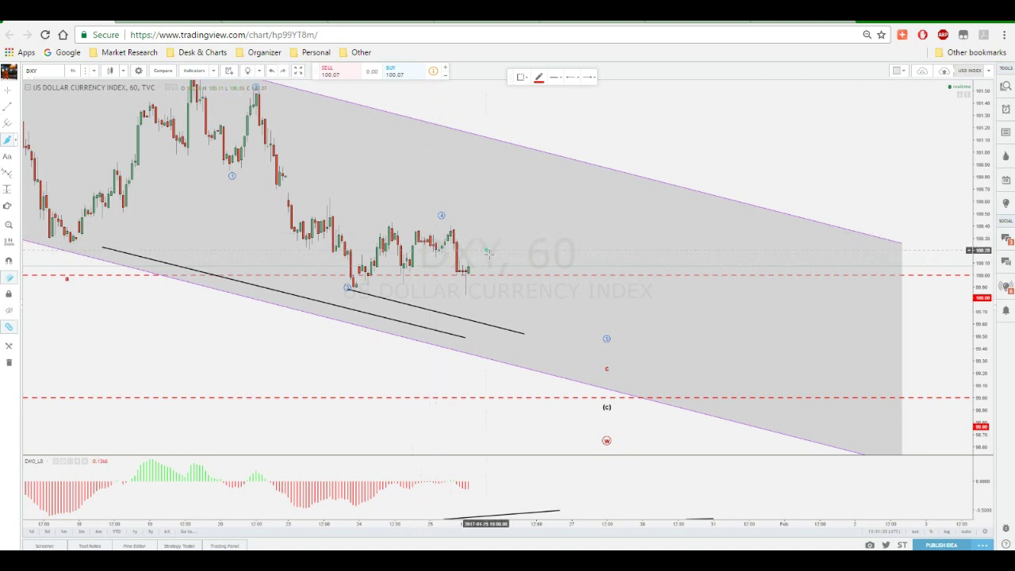
left_click_drag(489, 252, 511, 307)
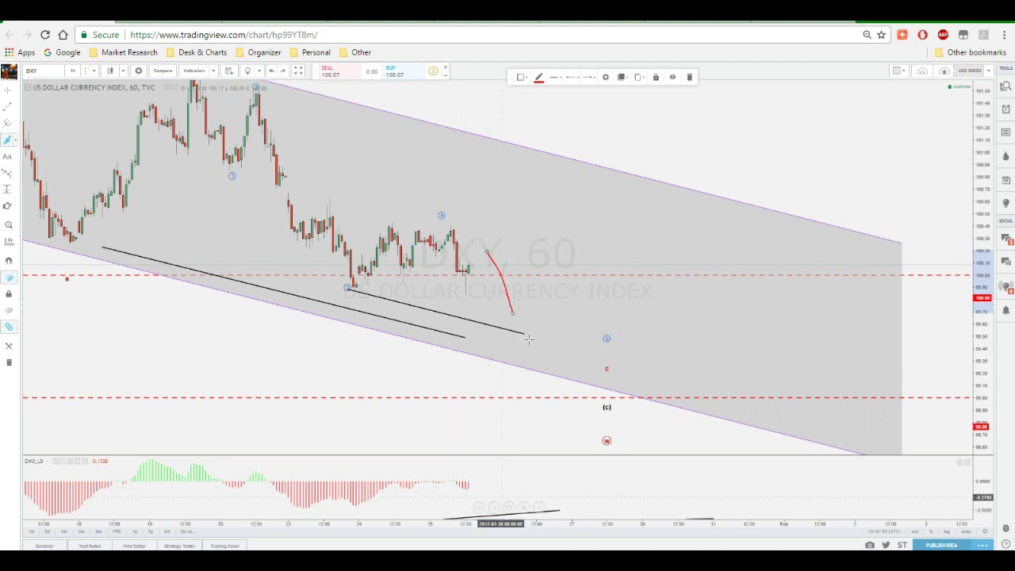
scroll(604, 301, "down", 4)
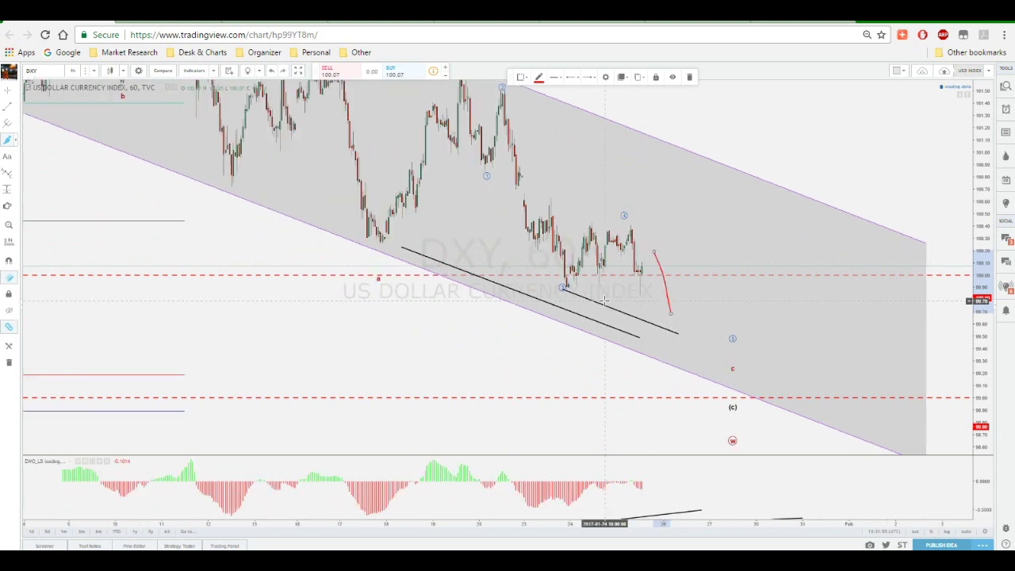
scroll(605, 301, "down", 2)
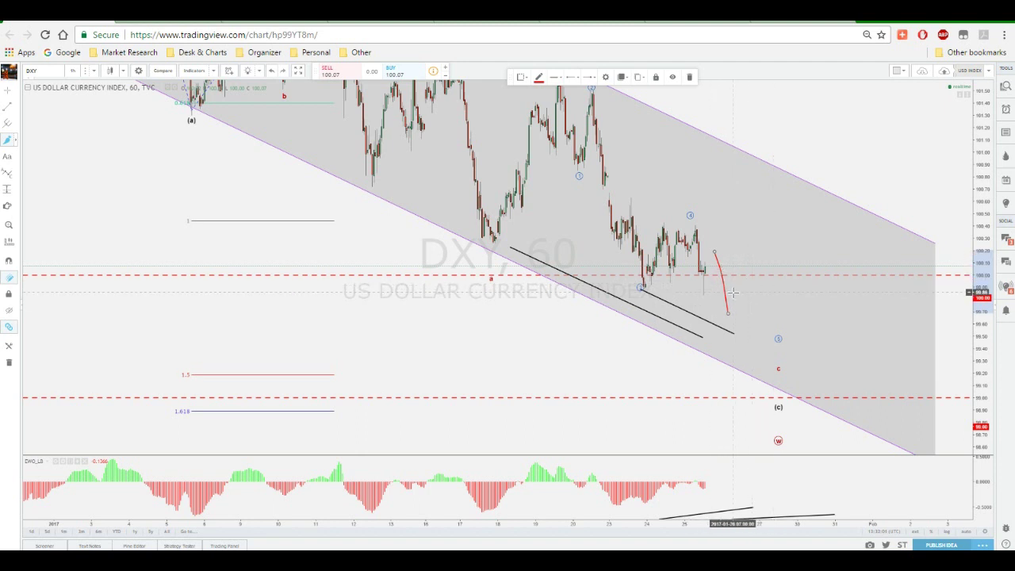
mouse_move(738, 290)
left_mouse_down()
mouse_move(771, 137)
mouse_move(803, 174)
mouse_move(807, 155)
mouse_move(818, 186)
mouse_move(869, 82)
left_mouse_up()
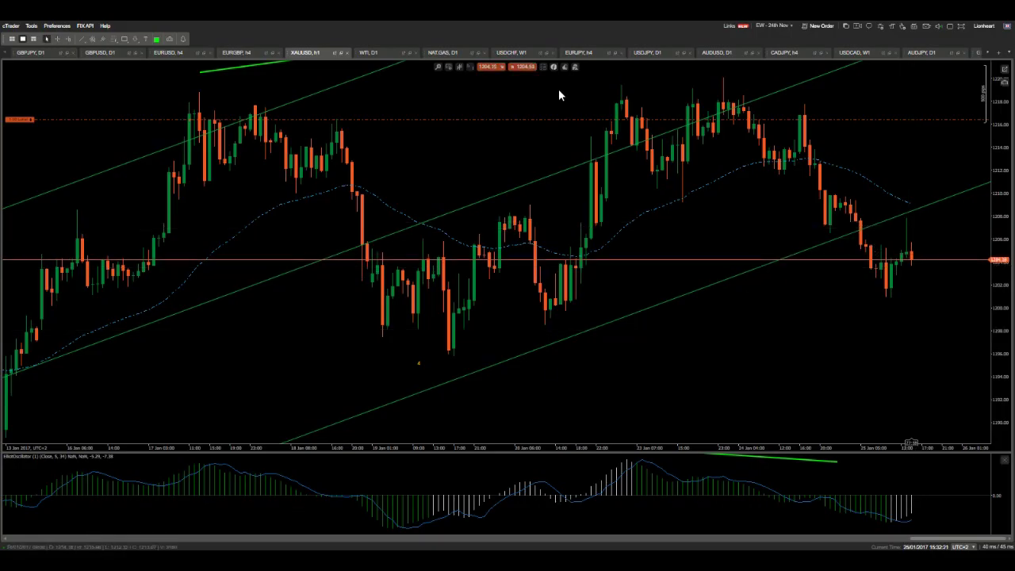
- Switch to the hourly gold chart in cTrader, show the rally since December 2016, and trace a rise from the blue 61.80% line
left_click(427, 68)
left_click(427, 68)
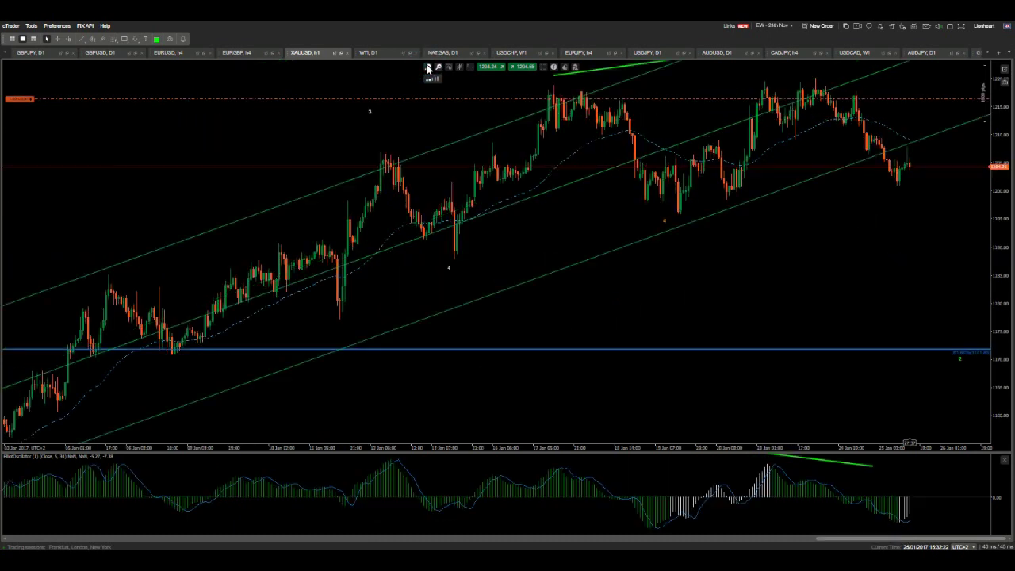
left_click(428, 68)
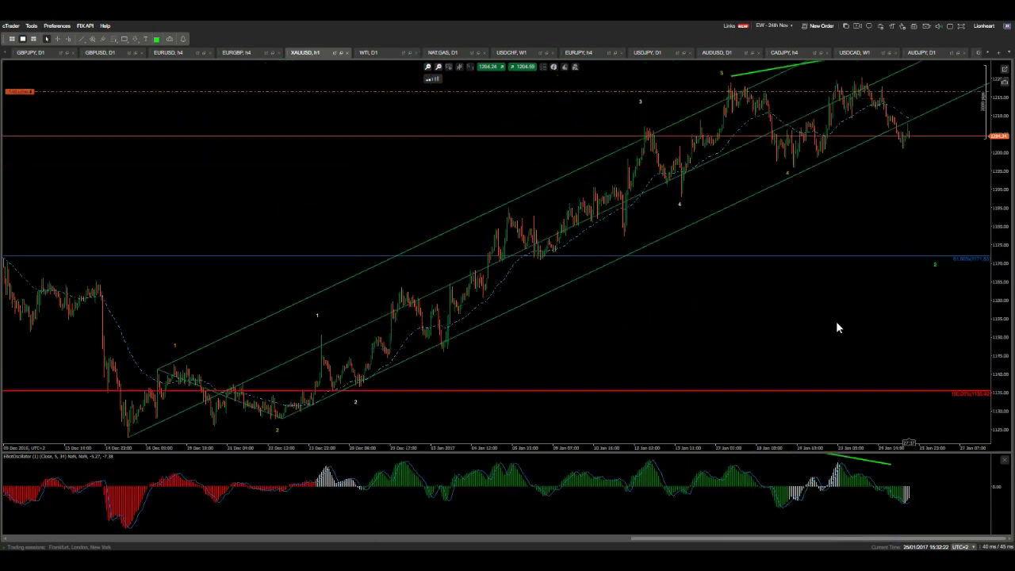
middle_click(931, 256)
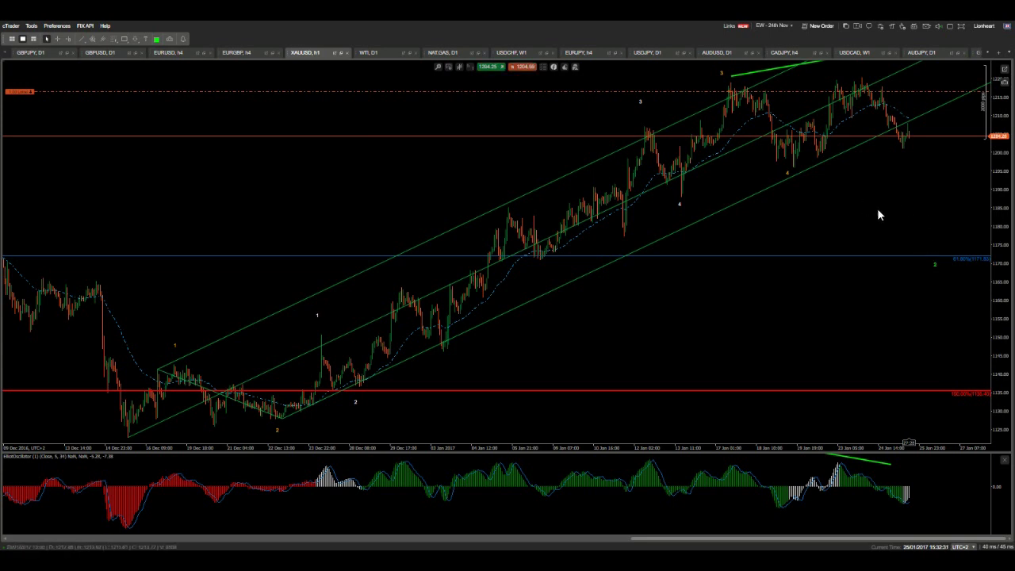
middle_click(923, 238)
left_click(942, 257)
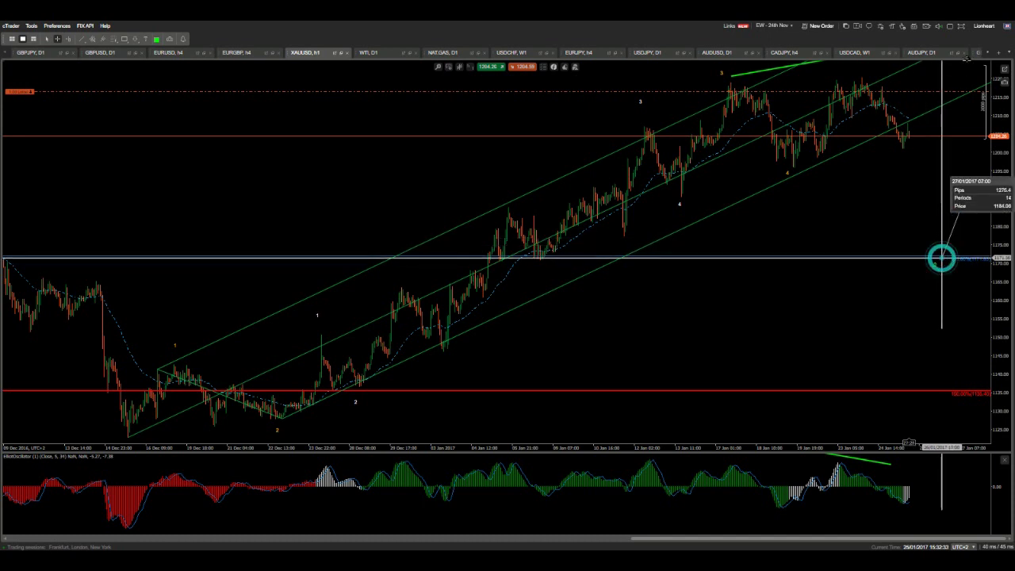
middle_click(964, 87)
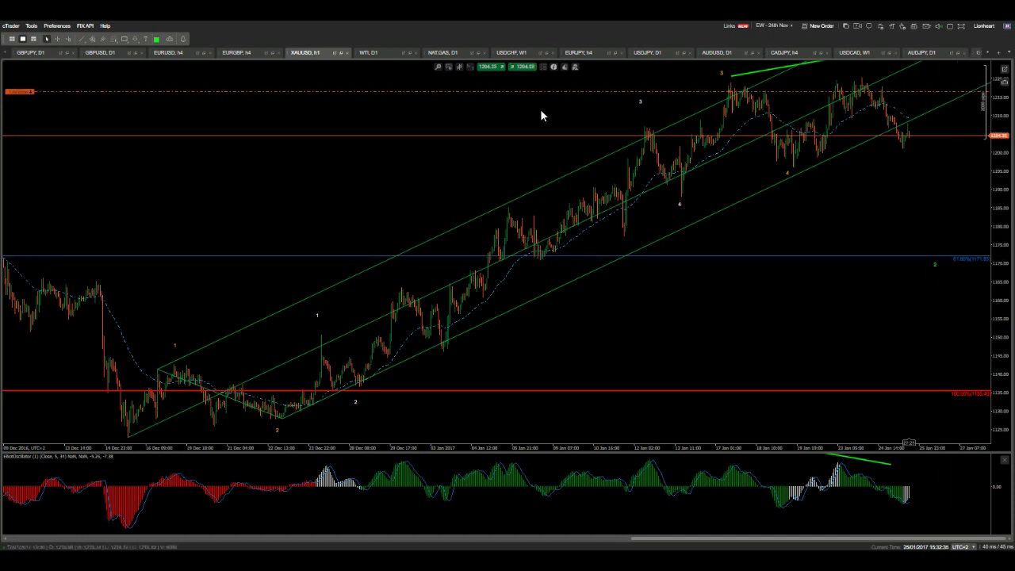
- Examine the recent hourly gold candles and the moving average below the open order line
left_click(440, 68)
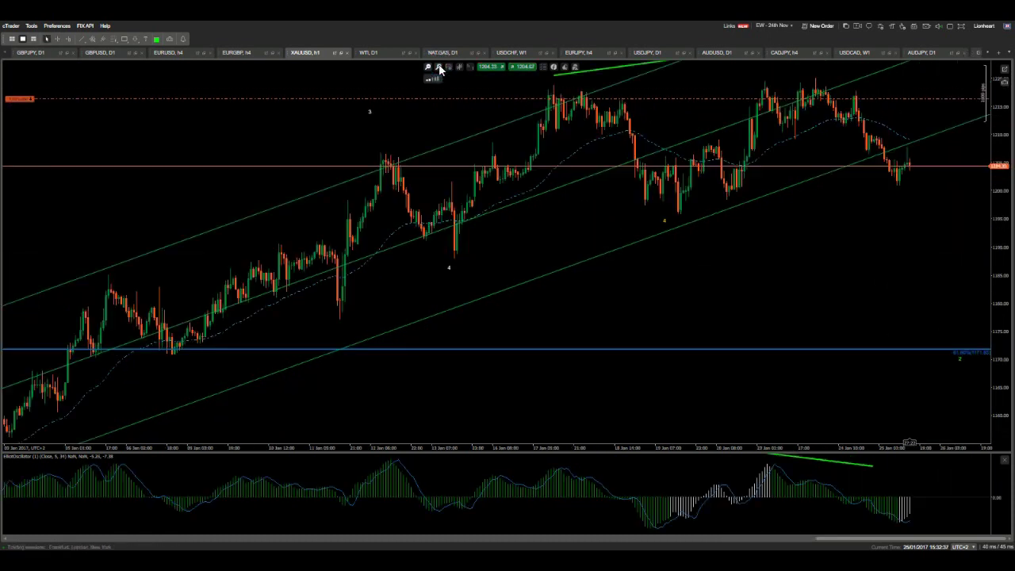
left_click_drag(863, 265, 861, 272)
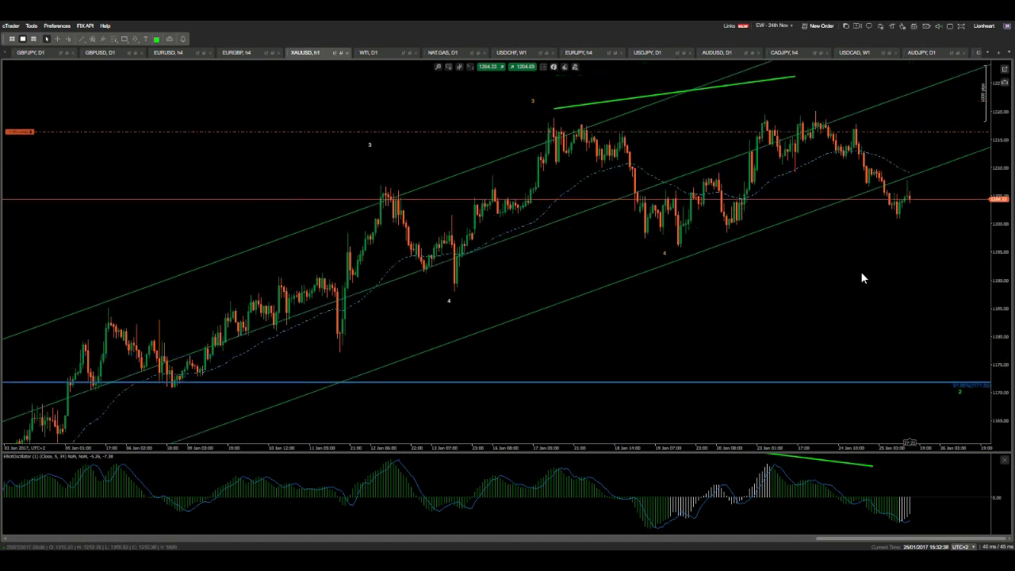
middle_click(861, 271)
left_click_drag(855, 172, 870, 134)
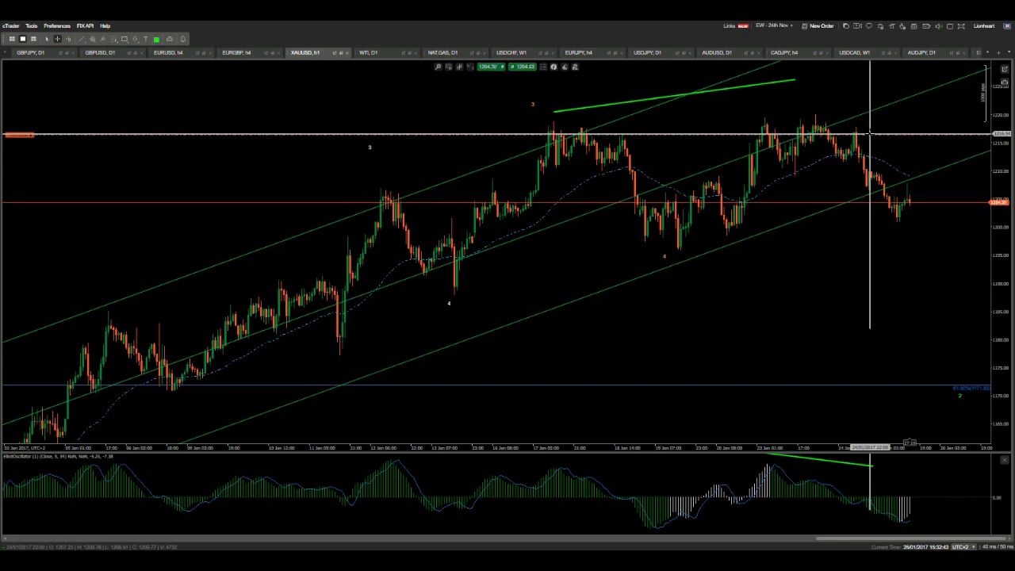
- Examine the retest of the moving average and channel's lower line, and trace the projected decline to the blue 61.80% level
middle_click(911, 174)
middle_click(907, 159)
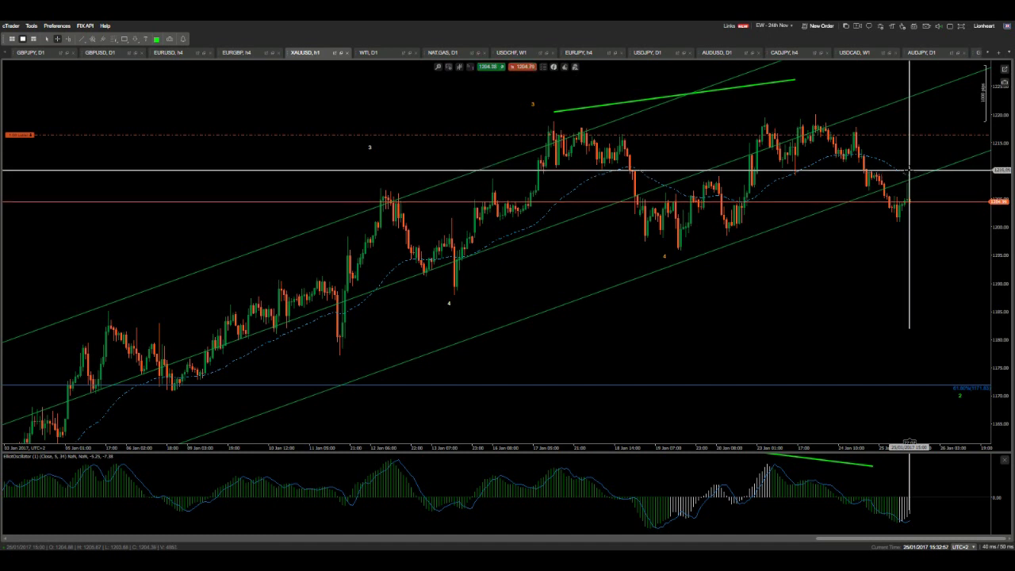
middle_click(910, 170)
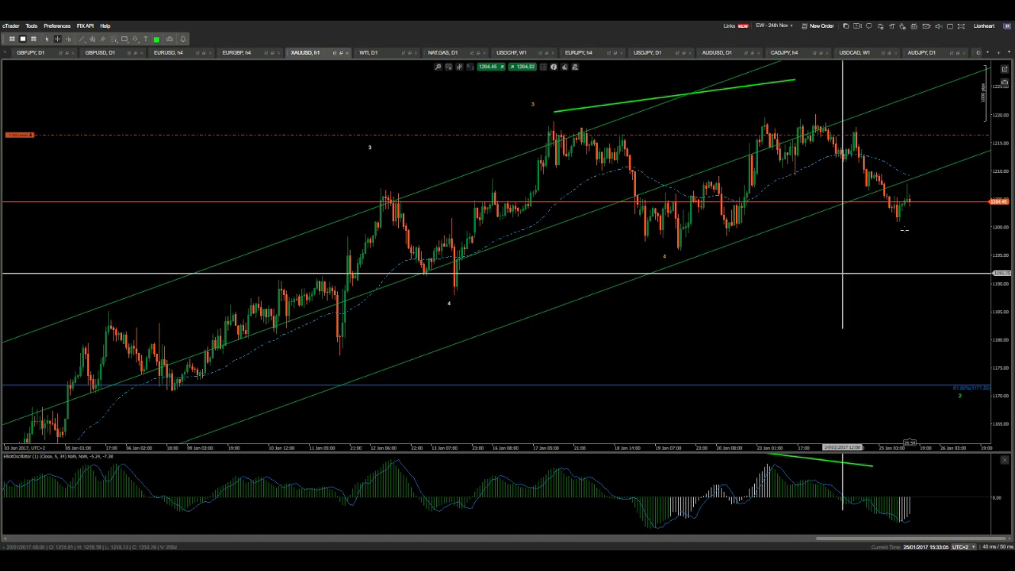
left_click_drag(929, 184, 956, 387)
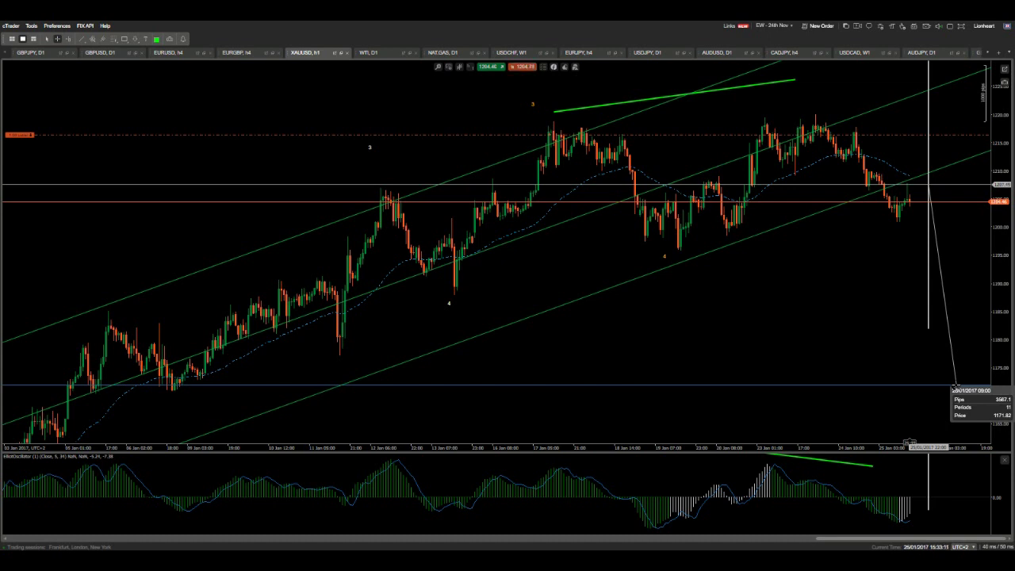
left_click_drag(956, 387, 956, 387)
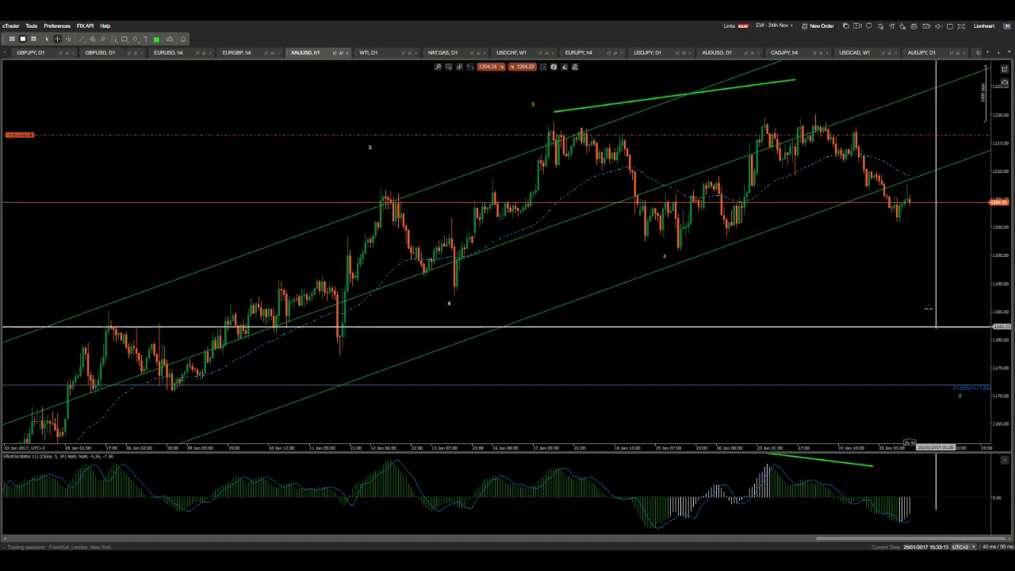